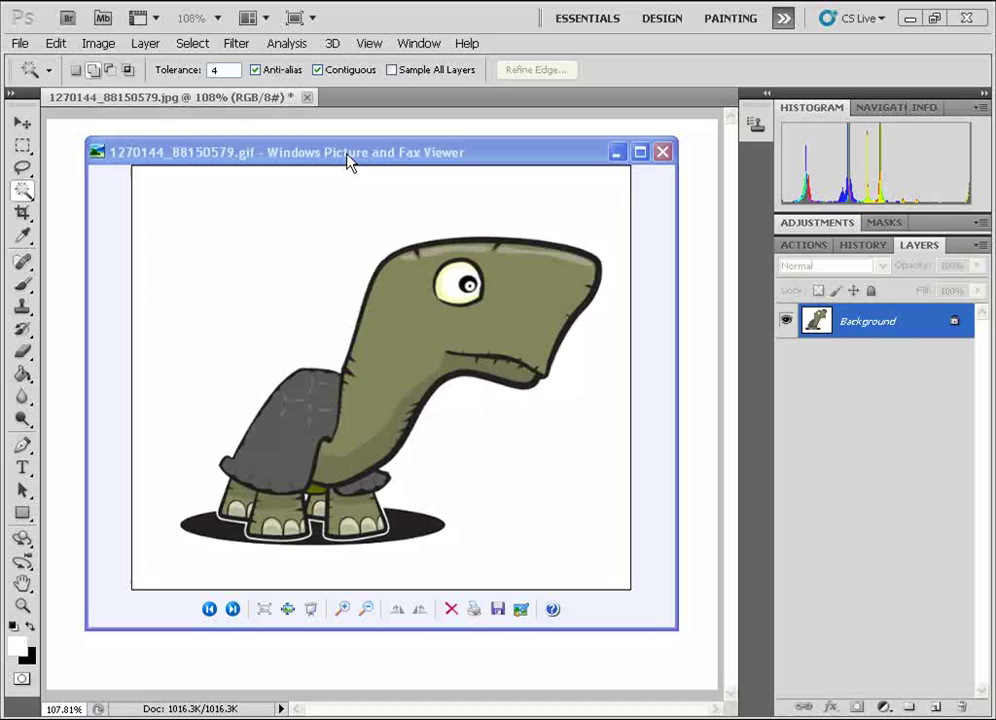
# Close the animated turtle GIF in Windows Picture and Fax Viewer to return to Photoshop
pyautogui.moveTo(346, 159); pyautogui.dragTo(369, 161)
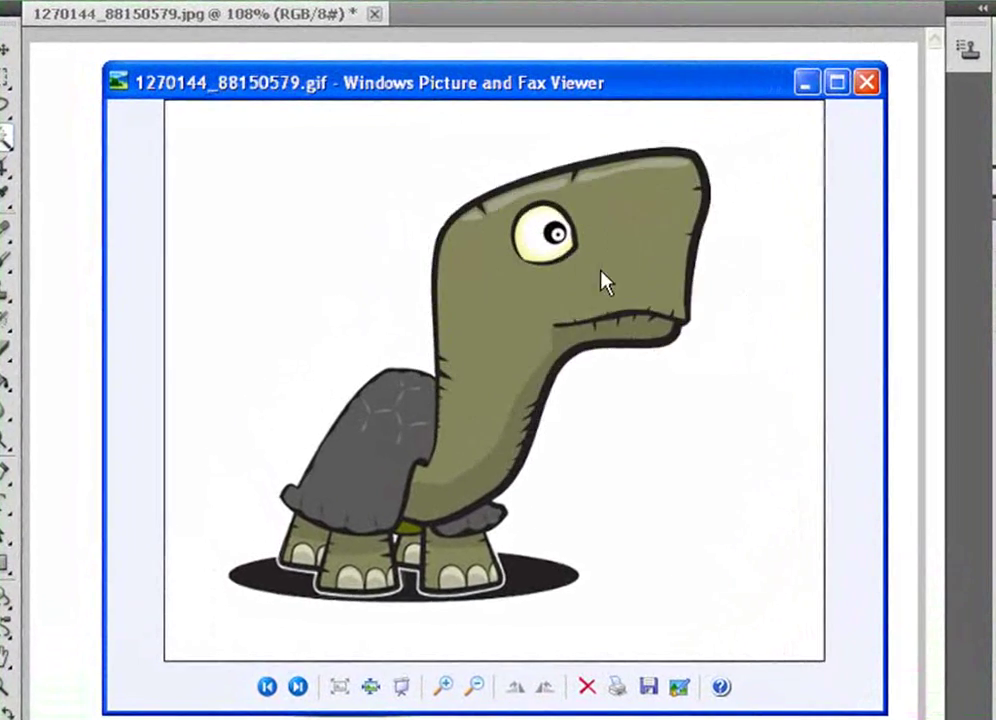
pyautogui.click(866, 86)
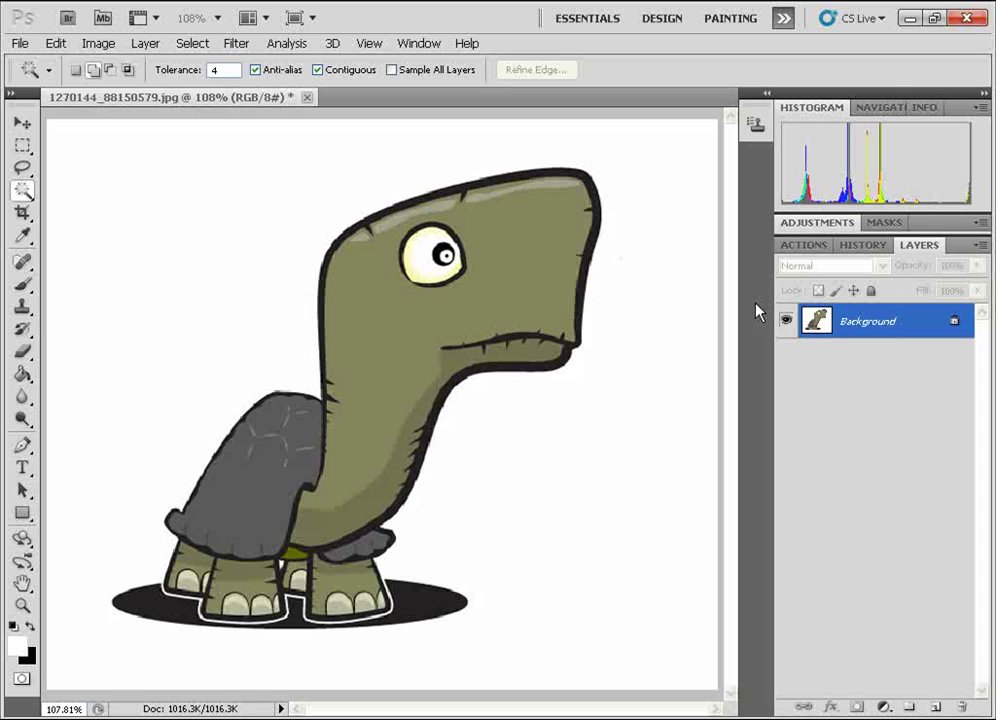
# Convert the Background into Layer 0 and set the Magic Wand to Add to selection, tolerance 33
pyautogui.doubleClick(908, 330)
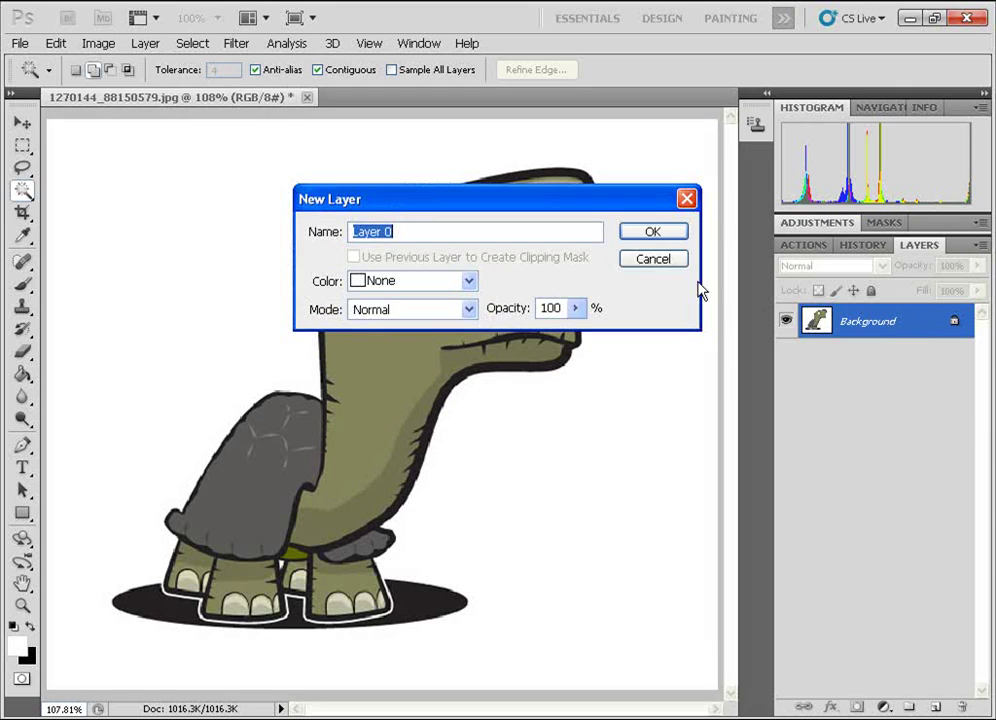
pyautogui.click(652, 232)
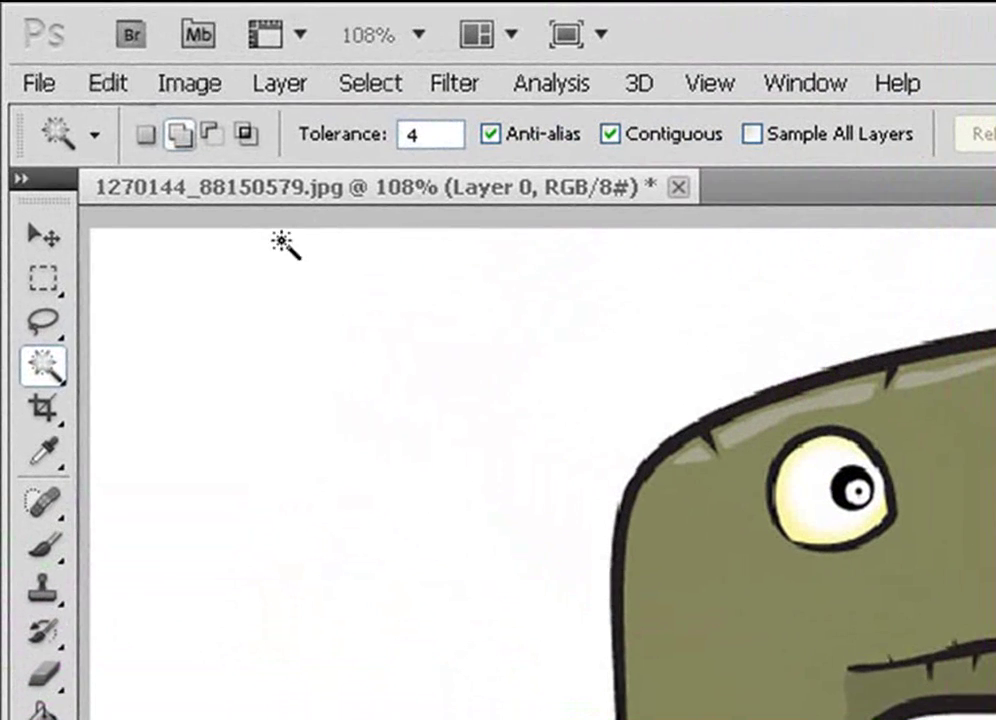
pyautogui.click(44, 372)
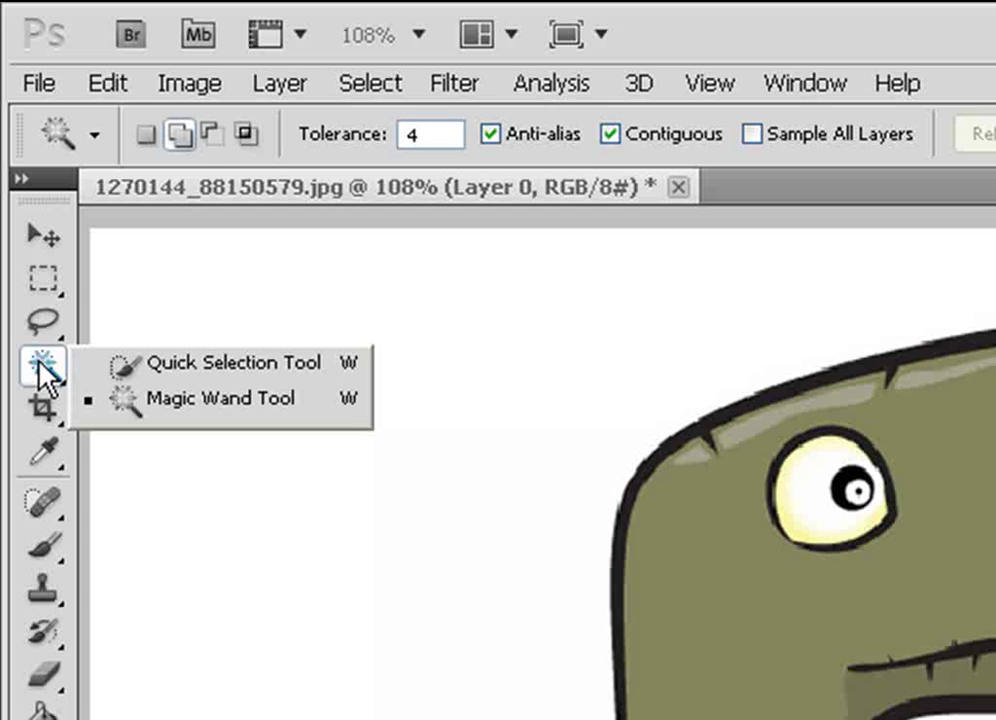
pyautogui.click(150, 398)
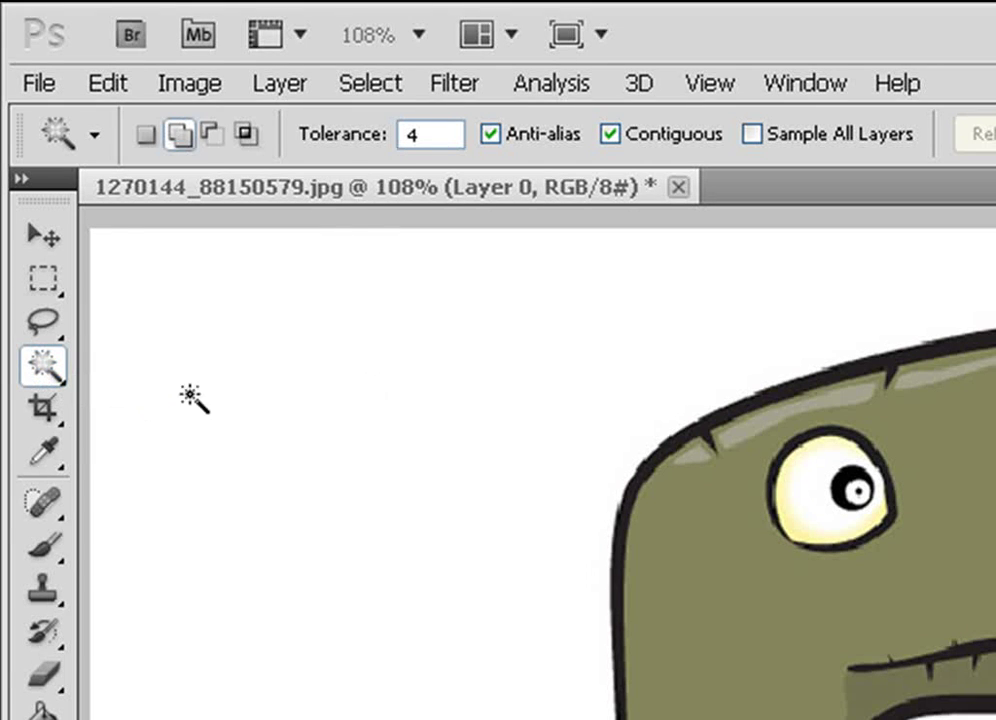
pyautogui.click(179, 136)
pyautogui.moveTo(325, 140)
pyautogui.mouseDown()
pyautogui.moveTo(345, 137)
pyautogui.moveTo(313, 150)
pyautogui.mouseUp()
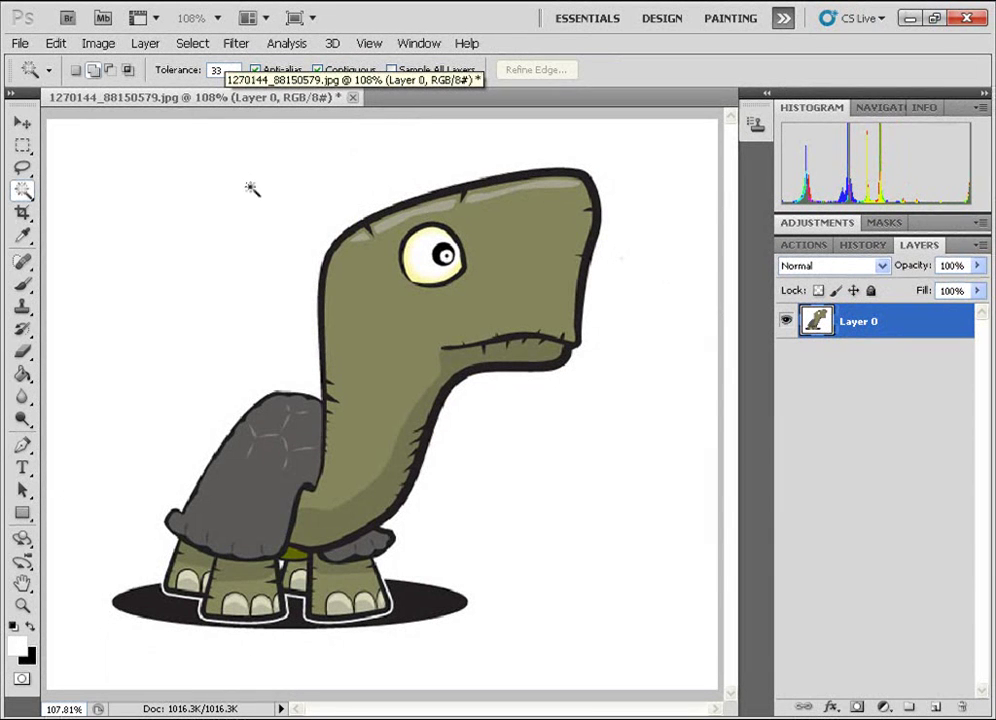
# Wand-select the white background, then zoom to 500% and add the leg gap at tolerance 4
pyautogui.click(150, 170)
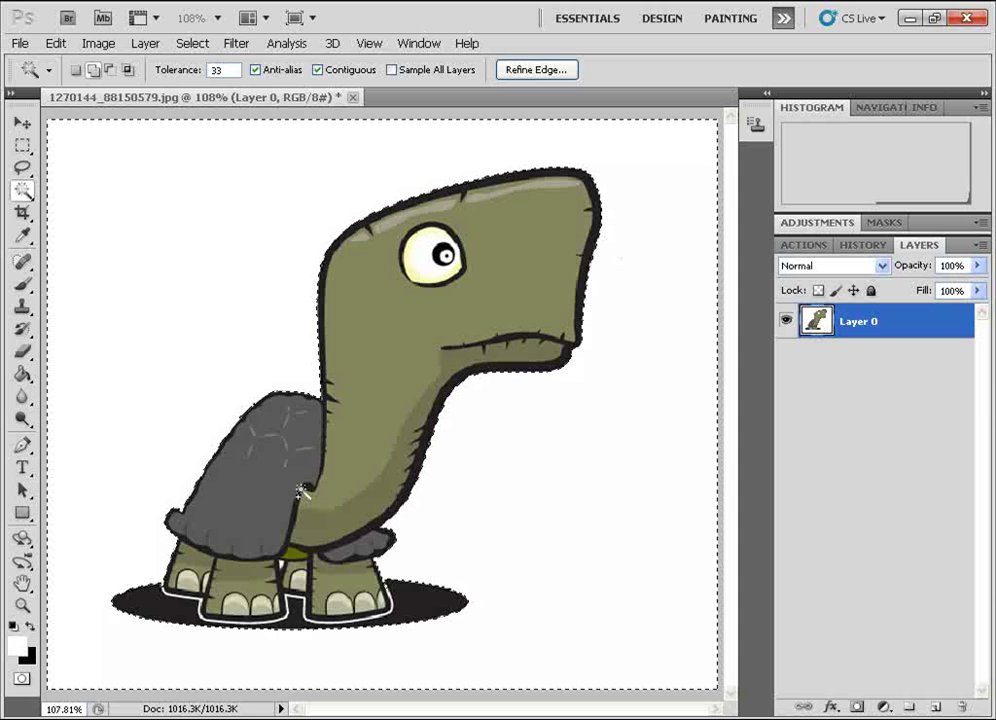
pyautogui.hotkey('ctrl', '+')
pyautogui.hotkey('ctrl', '+')
pyautogui.hotkey('ctrl', '+')
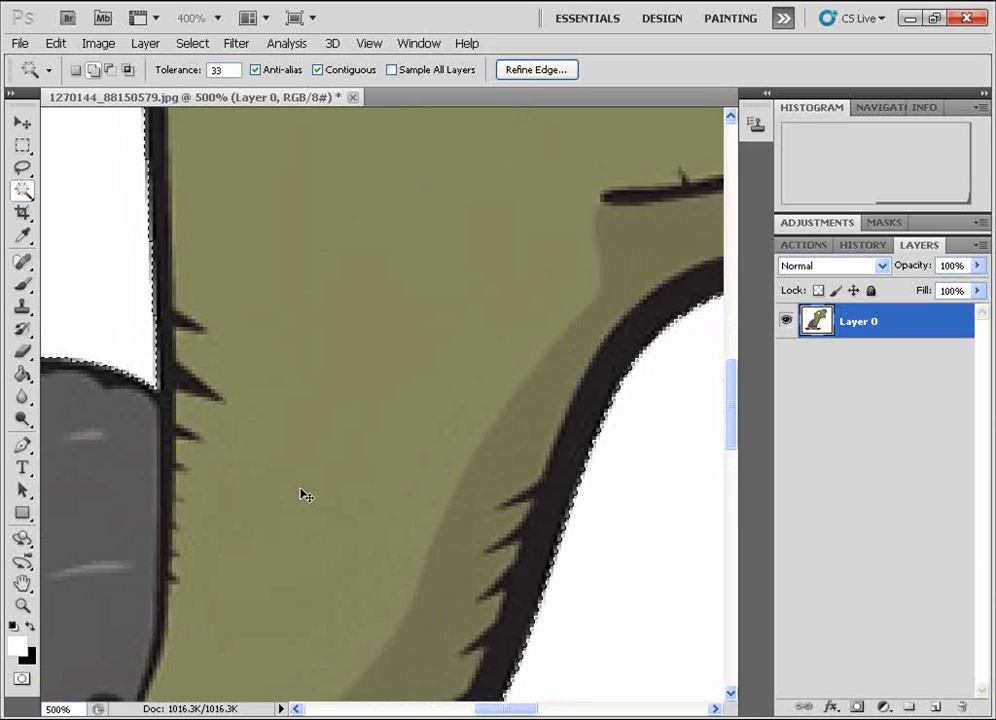
pyautogui.hotkey('ctrl', '+')
pyautogui.moveTo(218, 529); pyautogui.dragTo(230, 453)
pyautogui.scroll(-10, 230, 453)
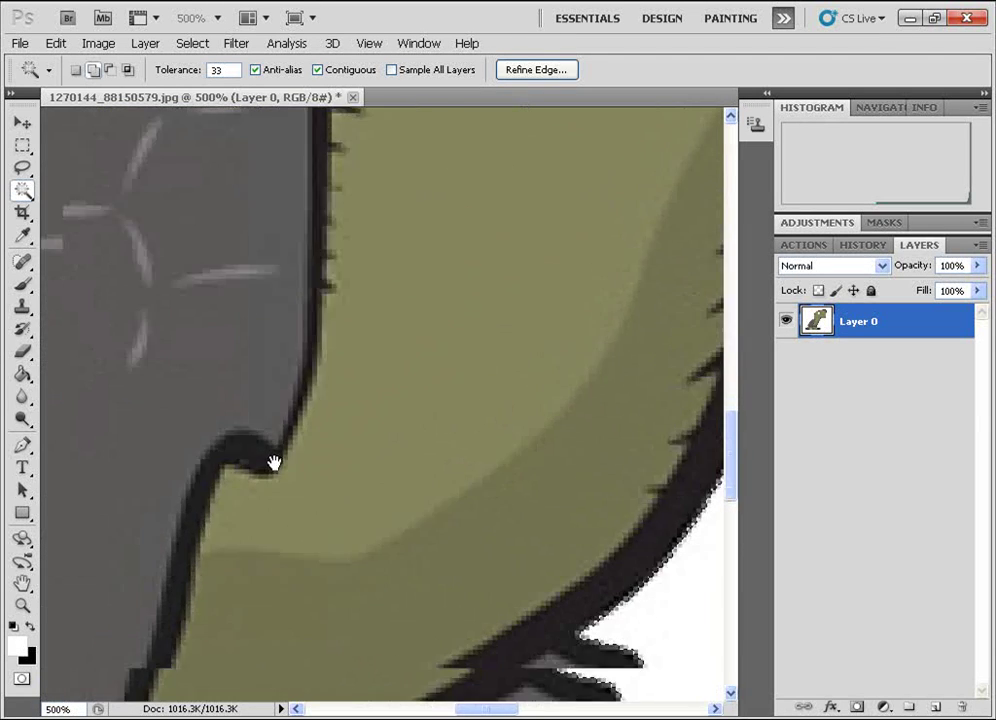
pyautogui.moveTo(271, 540); pyautogui.dragTo(337, 372)
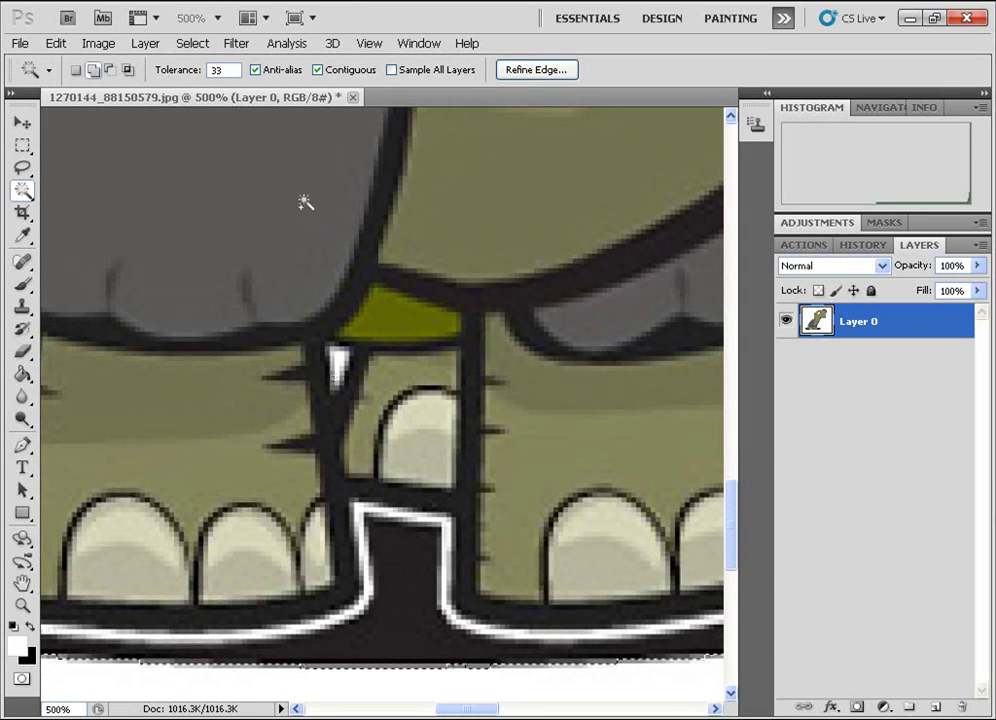
pyautogui.moveTo(184, 73); pyautogui.dragTo(177, 76)
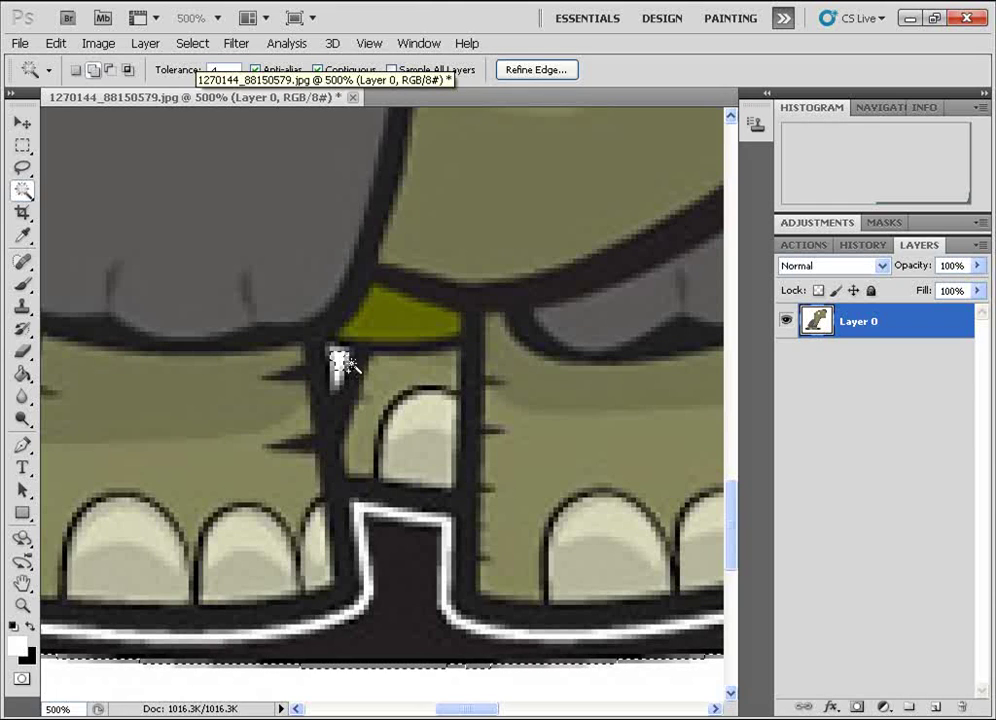
pyautogui.hotkey('ctrl', '0')
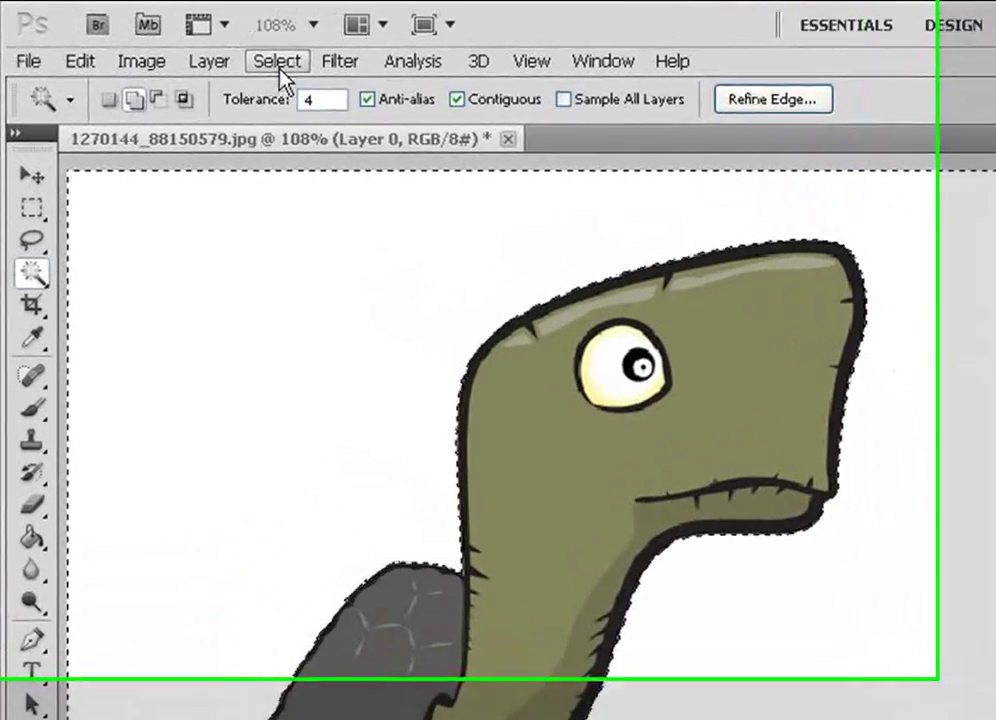
# Invert the selection and use Layer via Cut to put the turtle on Layer 1
pyautogui.click(203, 45)
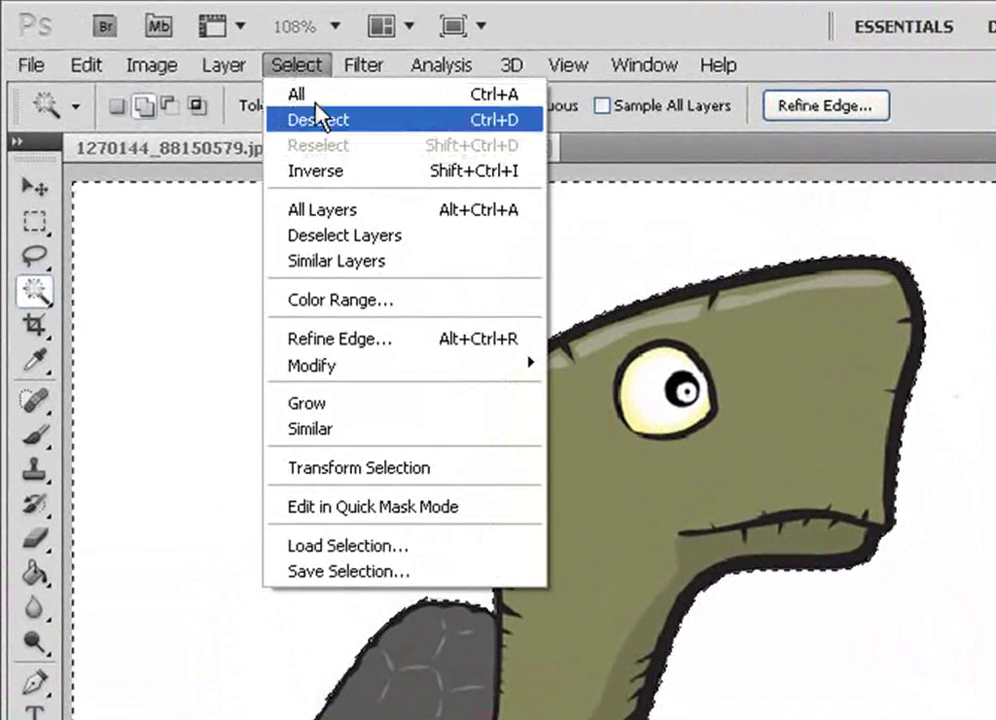
pyautogui.click(248, 122)
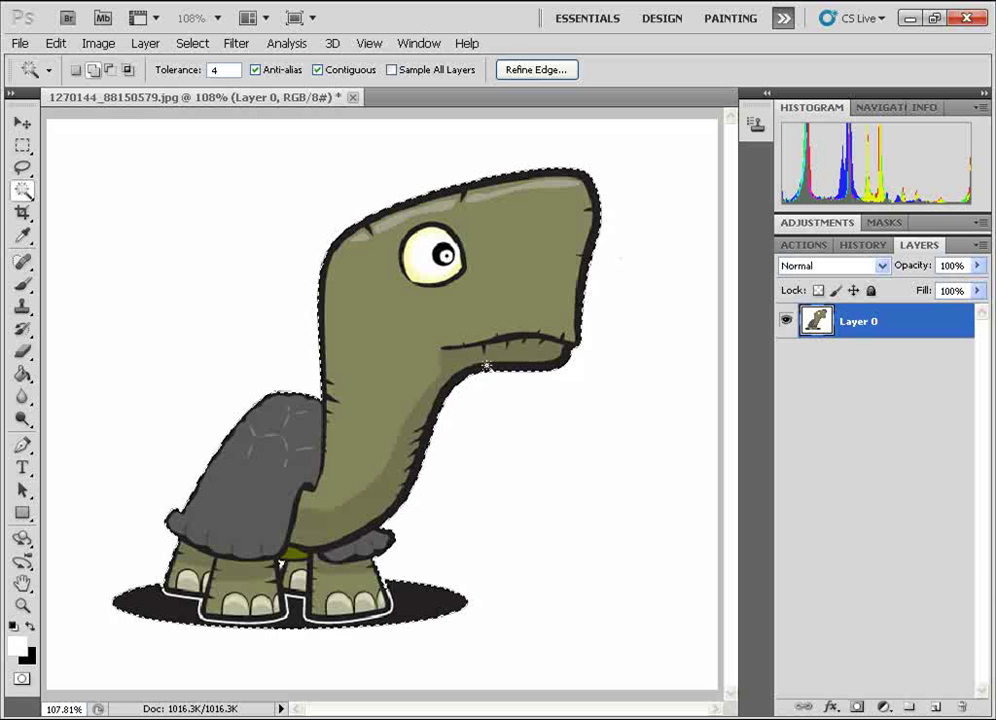
pyautogui.rightClick(376, 291)
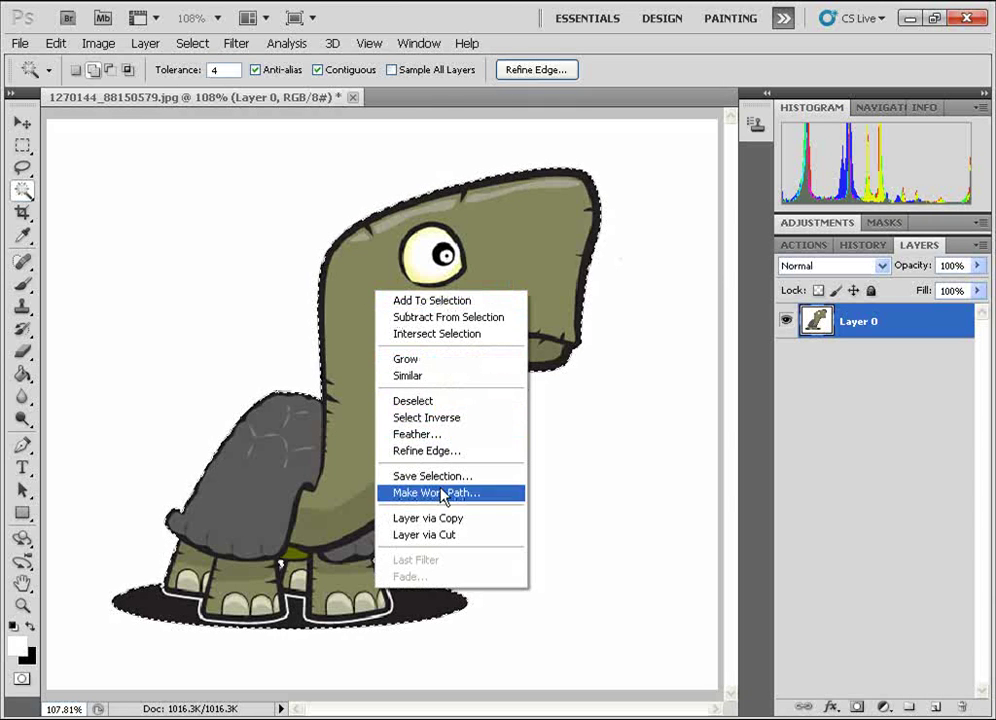
pyautogui.click(439, 537)
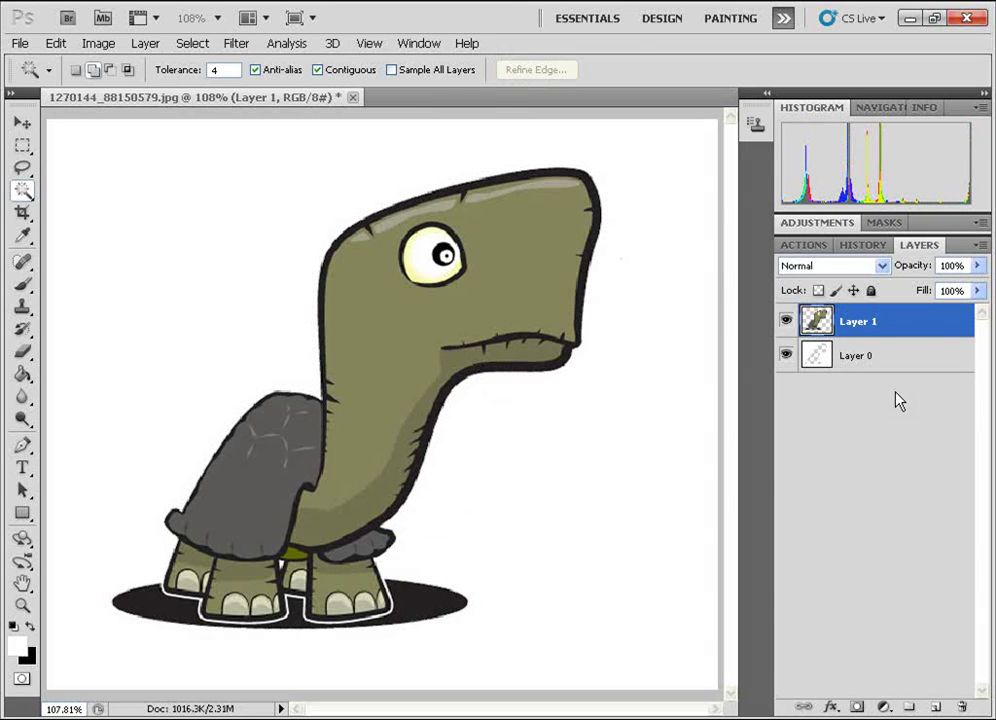
pyautogui.click(787, 356)
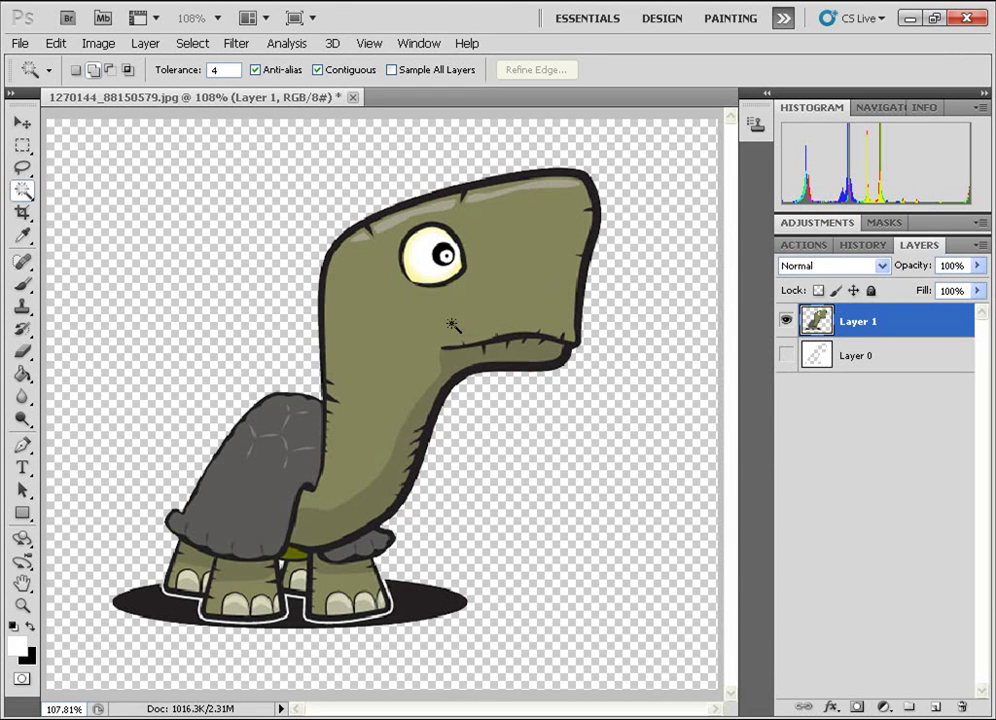
pyautogui.keyDown('alt'); pyautogui.click(787, 356); pyautogui.keyUp('alt')
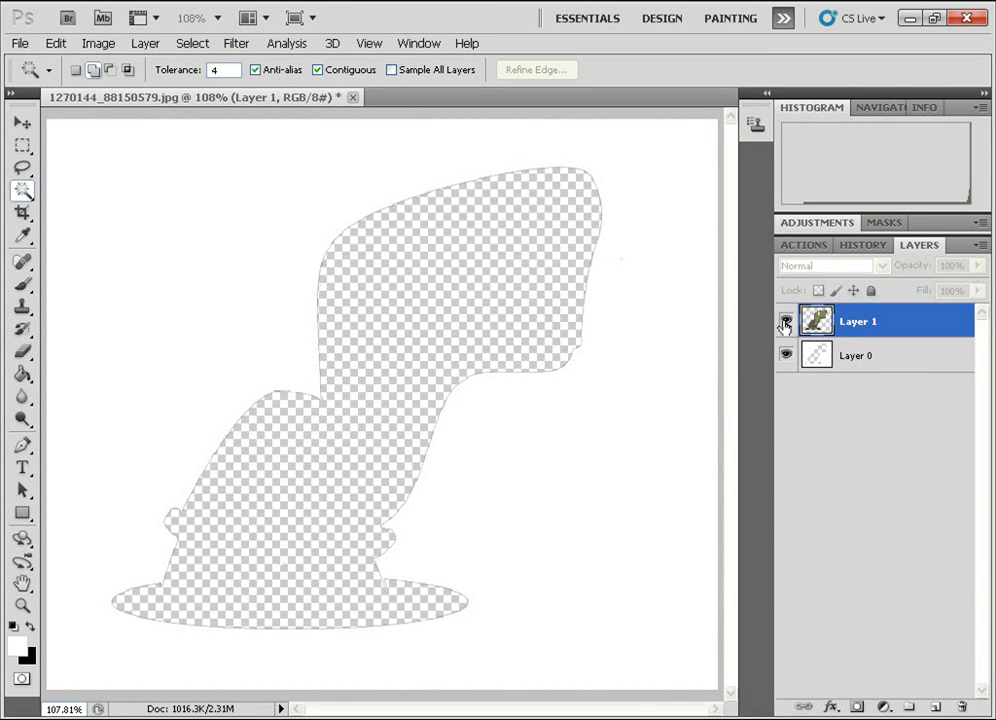
# Paint-bucket the turtle-shaped hole in Layer 0 white, then show the turtle layer again
pyautogui.click(786, 321)
pyautogui.click(853, 359)
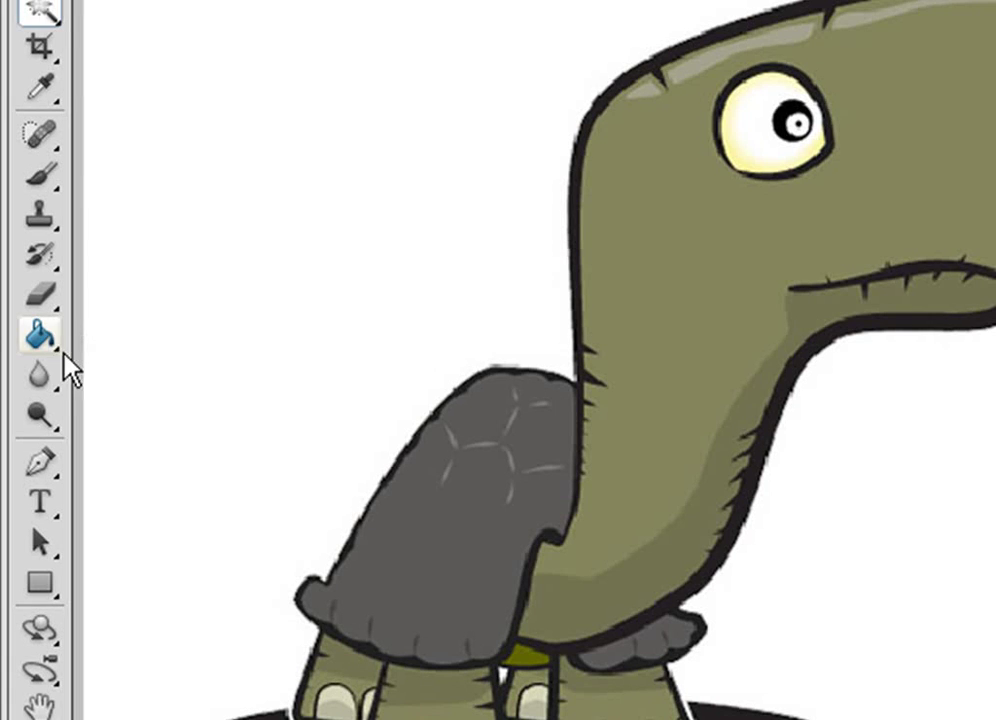
pyautogui.moveTo(63, 354); pyautogui.dragTo(190, 362)
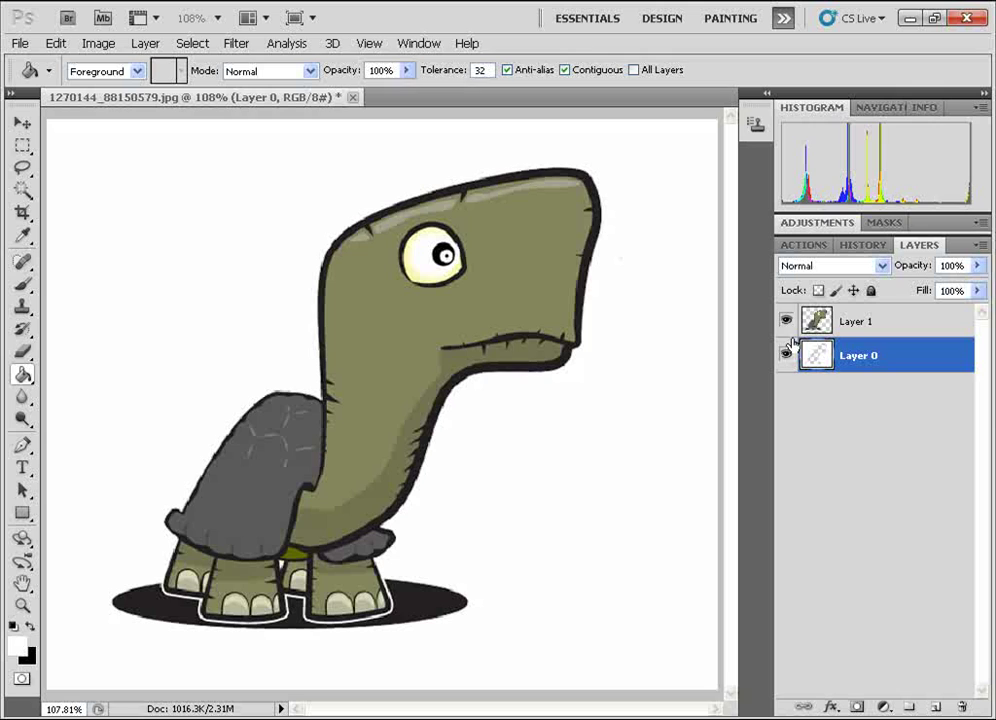
pyautogui.click(786, 322)
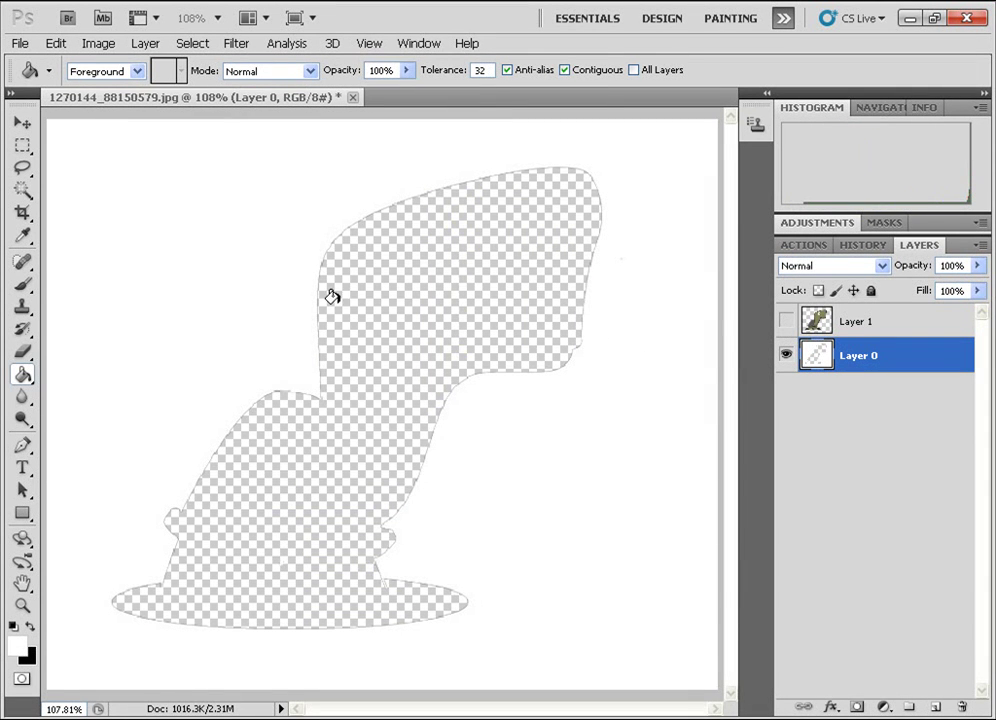
pyautogui.click(396, 289)
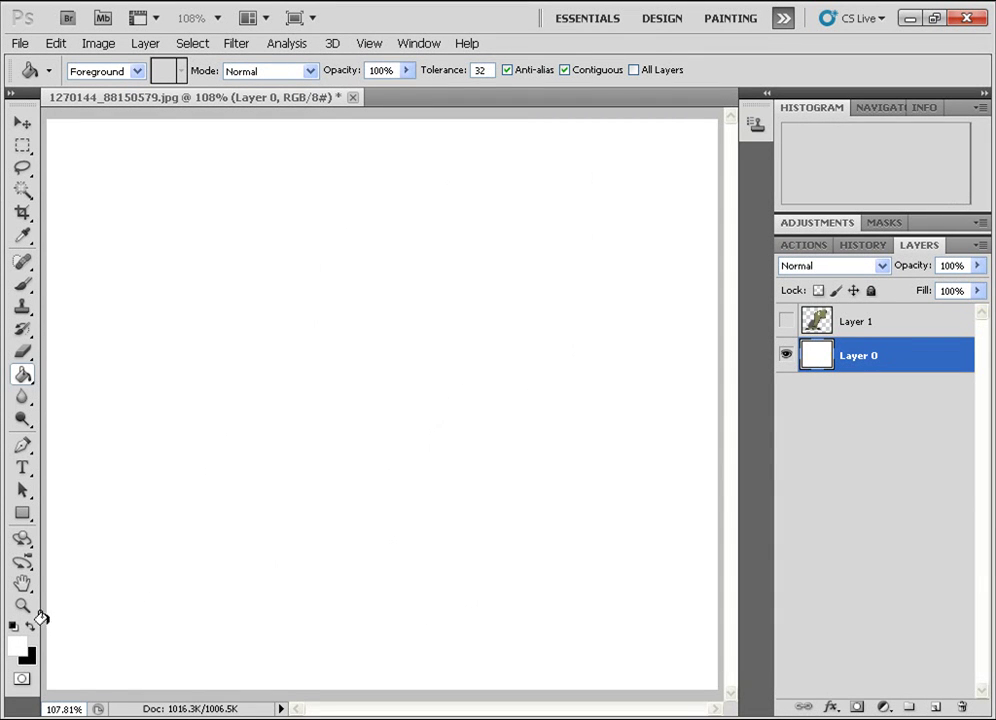
pyautogui.press('h')
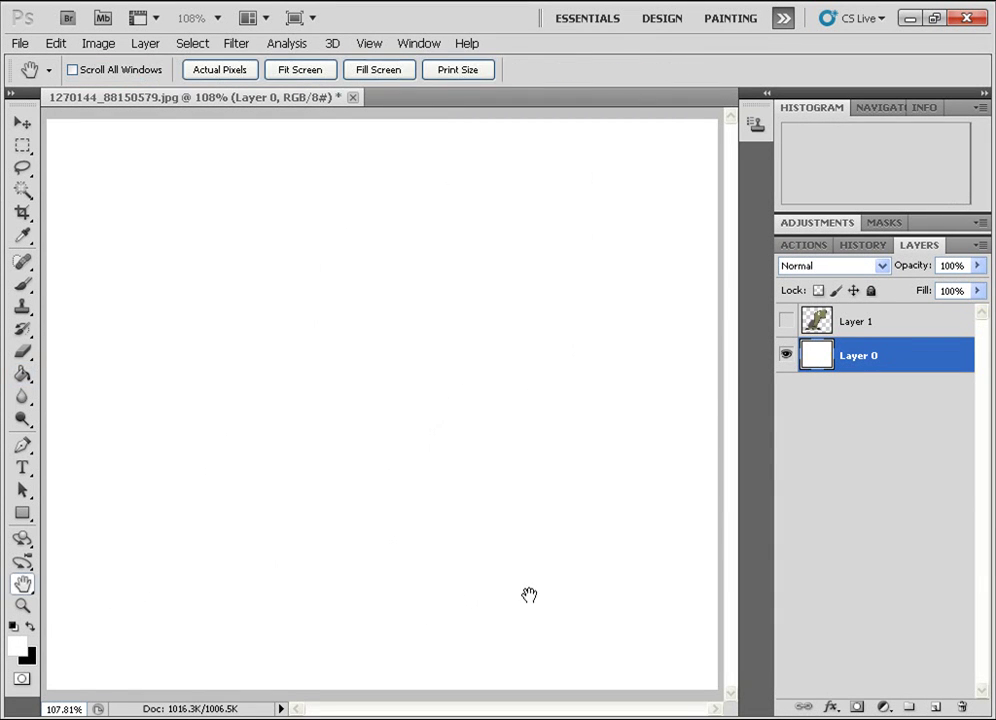
pyautogui.click(870, 325)
pyautogui.click(786, 321)
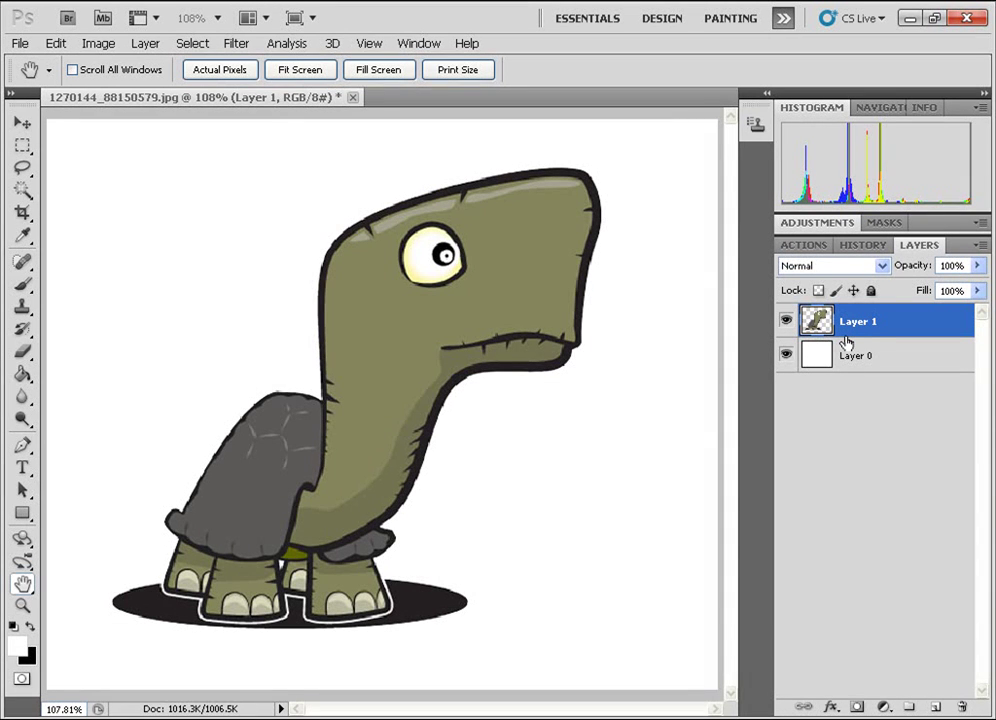
# Duplicate the turtle layer to Layer 1 copy and apply Edit > Puppet Warp to it
pyautogui.hotkey('ctrl', 'j')
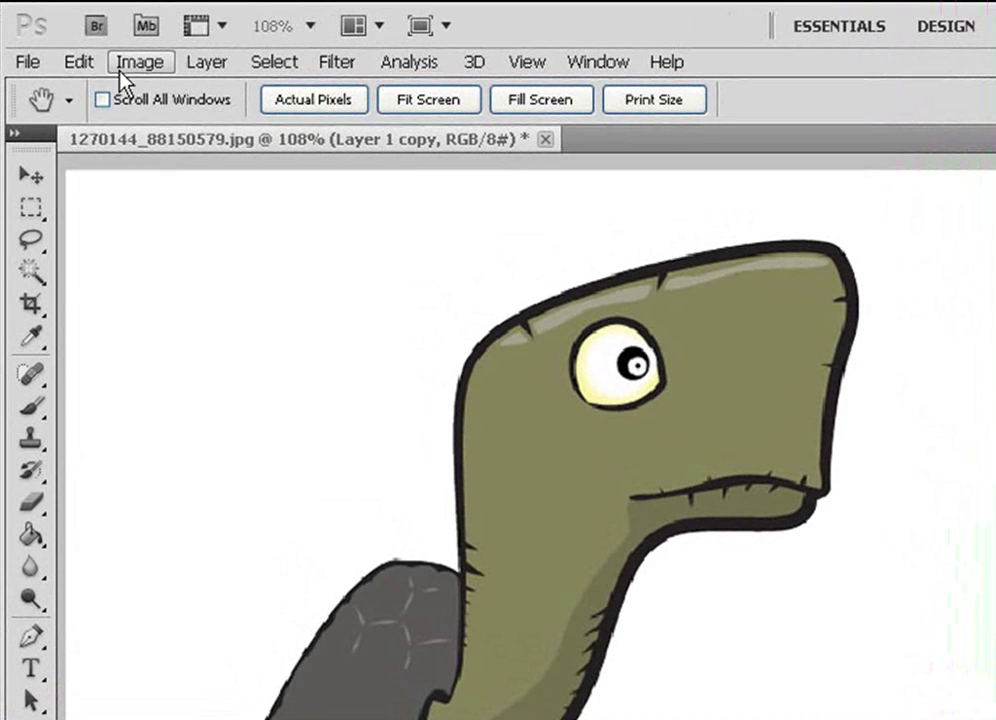
pyautogui.click(55, 43)
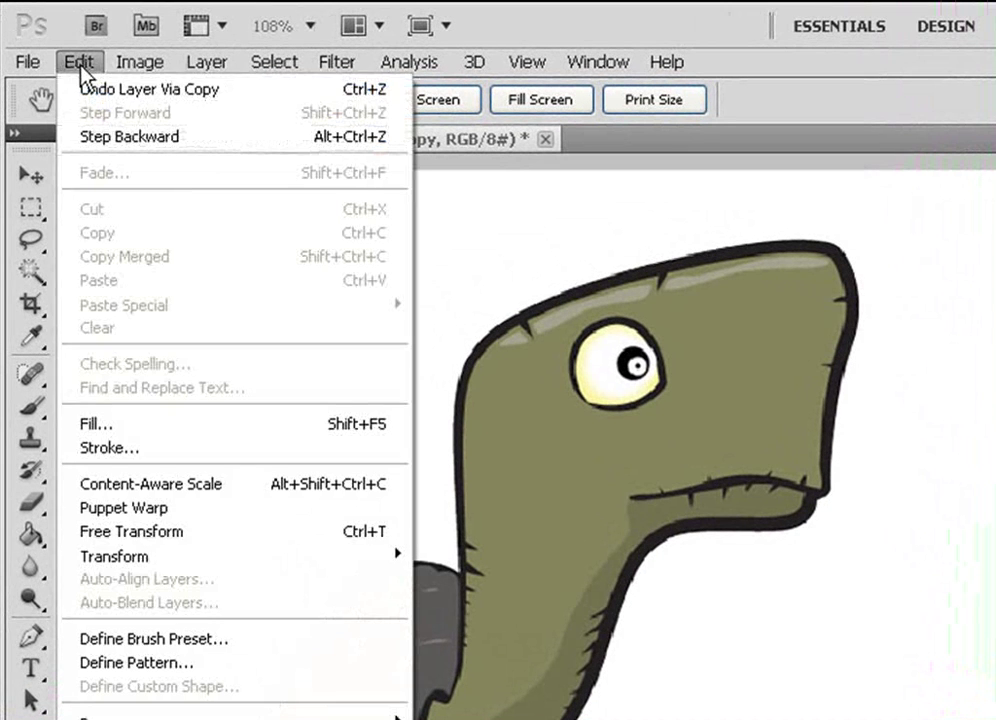
pyautogui.click(166, 509)
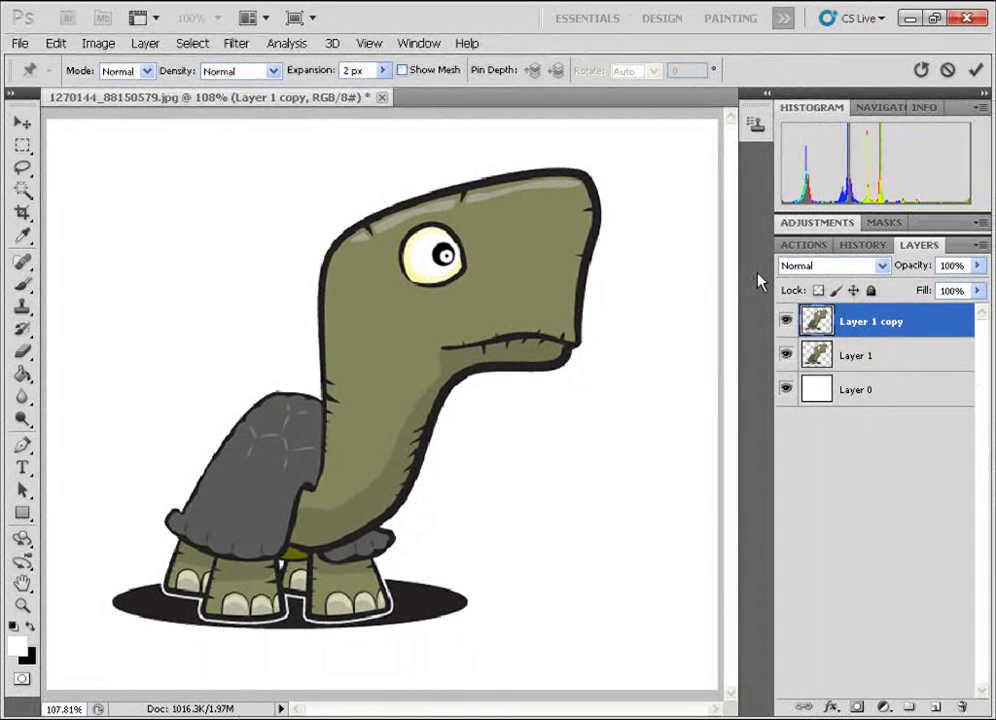
# Pin the shadow, legs and shell, then drag a head pin to bend the head forward 19°
pyautogui.click(445, 603)
pyautogui.click(370, 610)
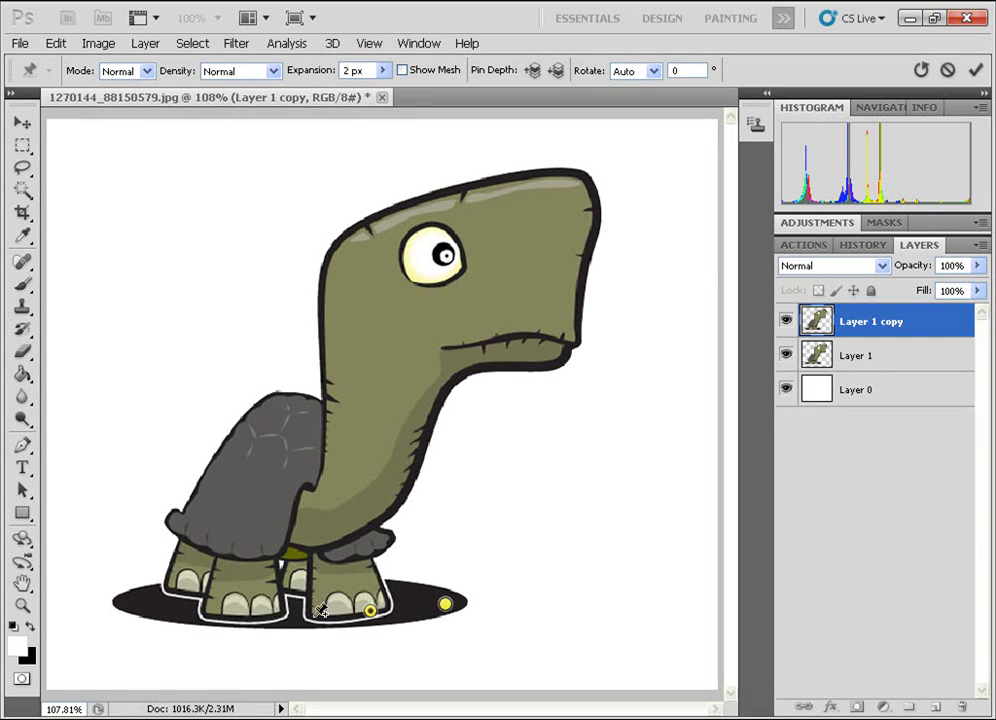
pyautogui.click(197, 610)
pyautogui.click(131, 605)
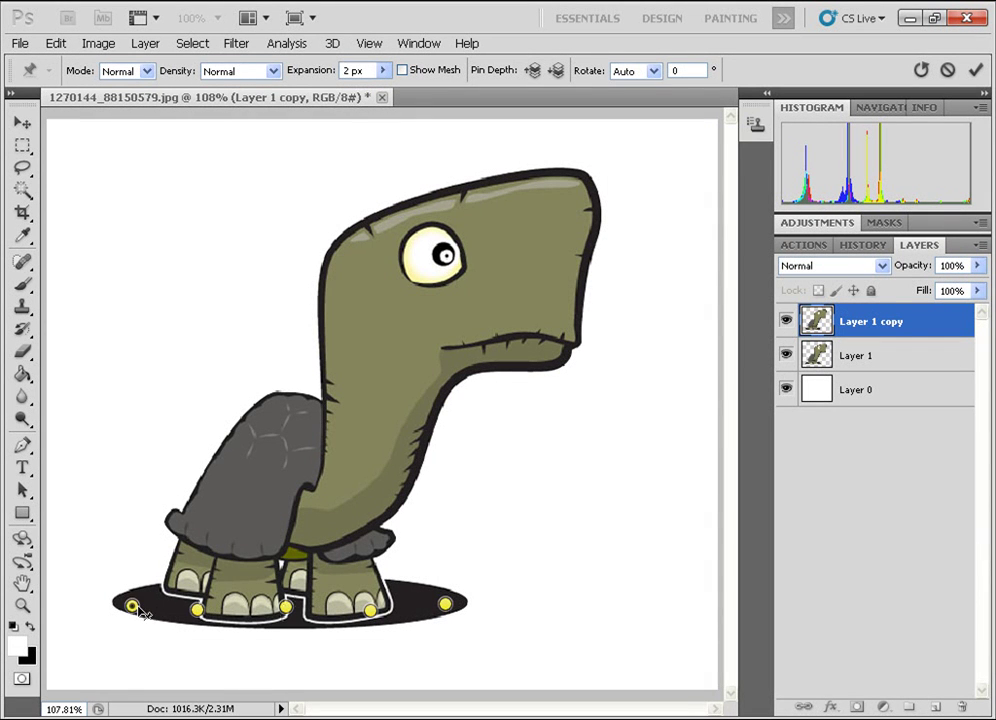
pyautogui.click(190, 548)
pyautogui.click(349, 551)
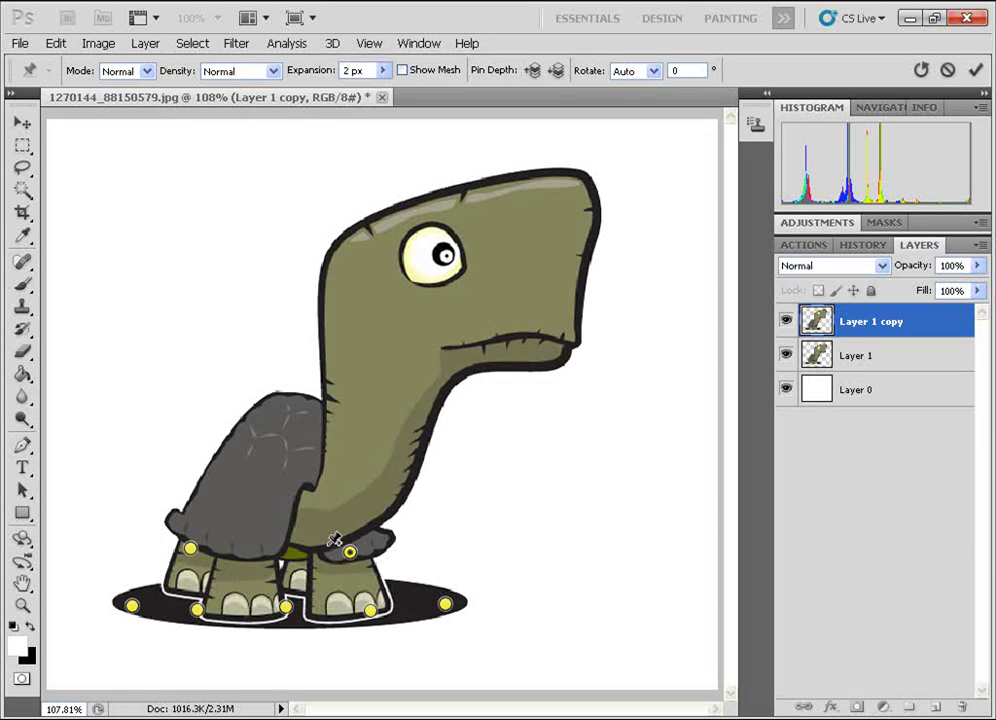
pyautogui.click(275, 424)
pyautogui.click(255, 494)
pyautogui.click(306, 457)
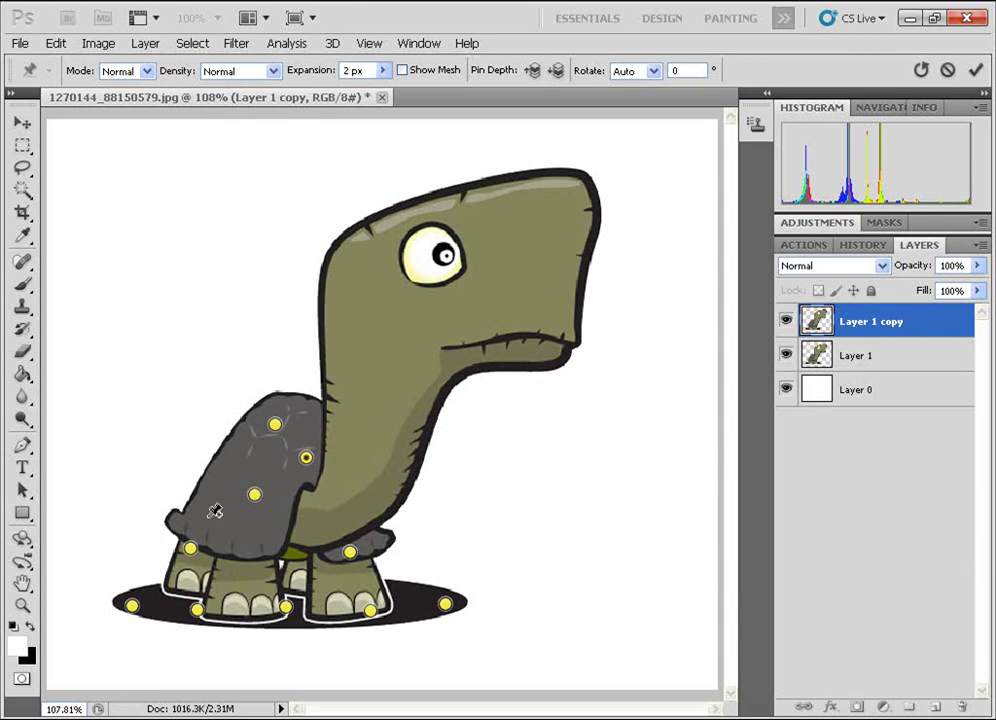
pyautogui.click(257, 540)
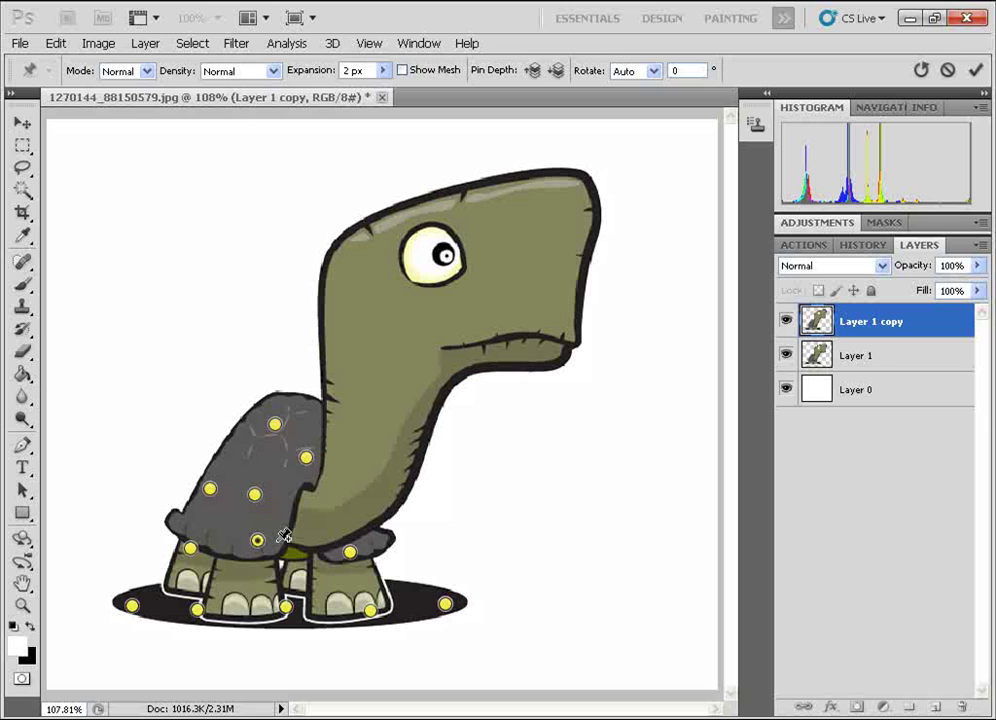
pyautogui.click(300, 583)
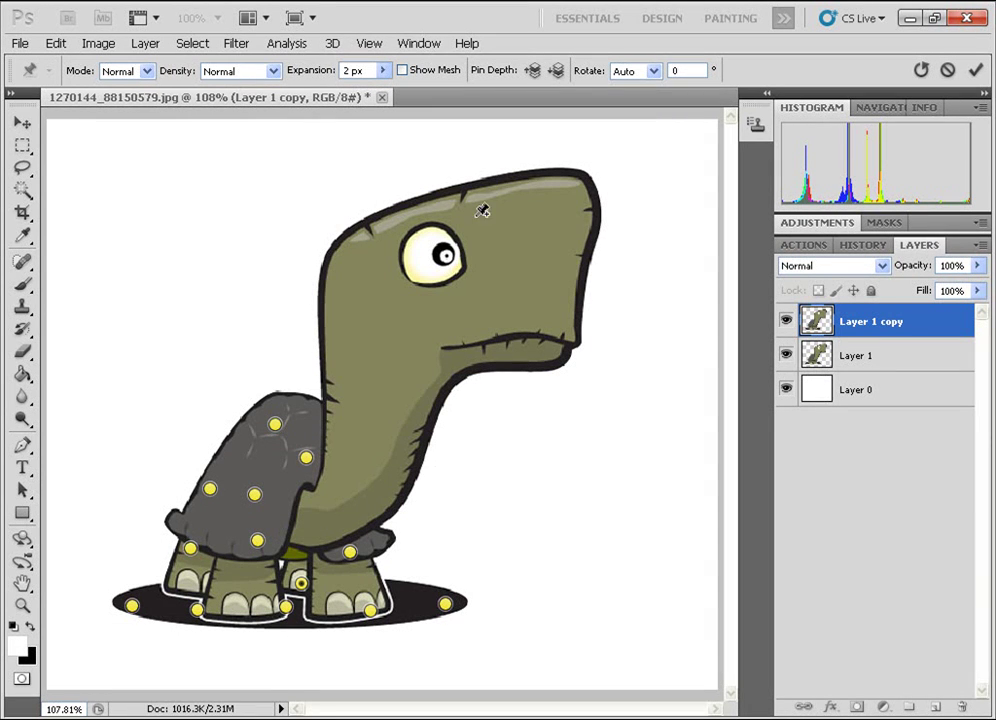
pyautogui.click(570, 223)
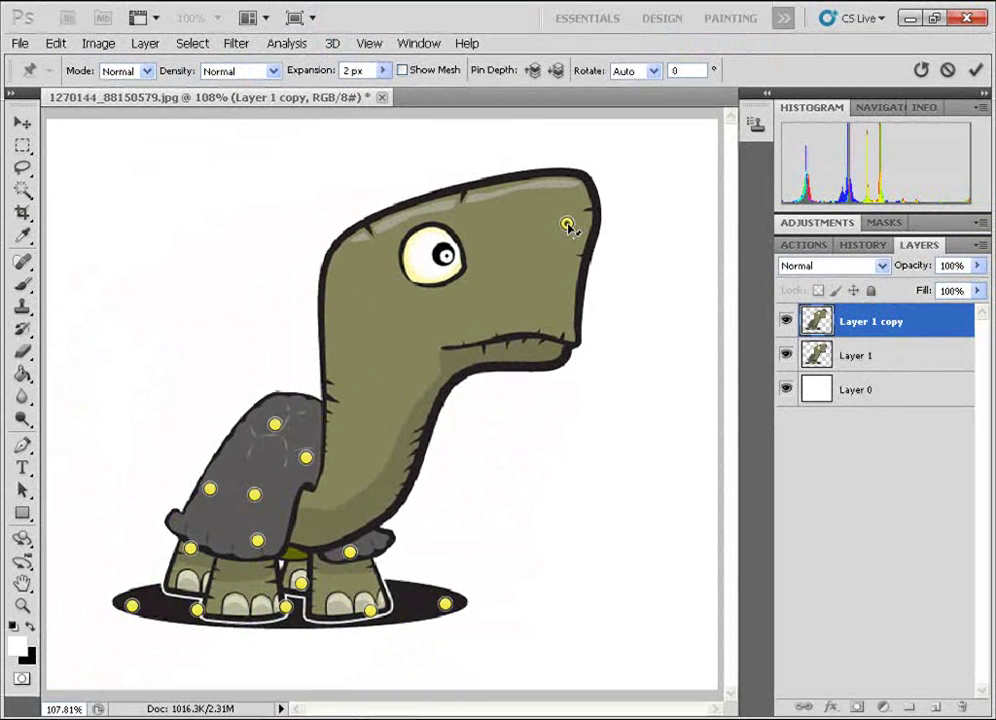
pyautogui.moveTo(567, 225); pyautogui.dragTo(624, 281)
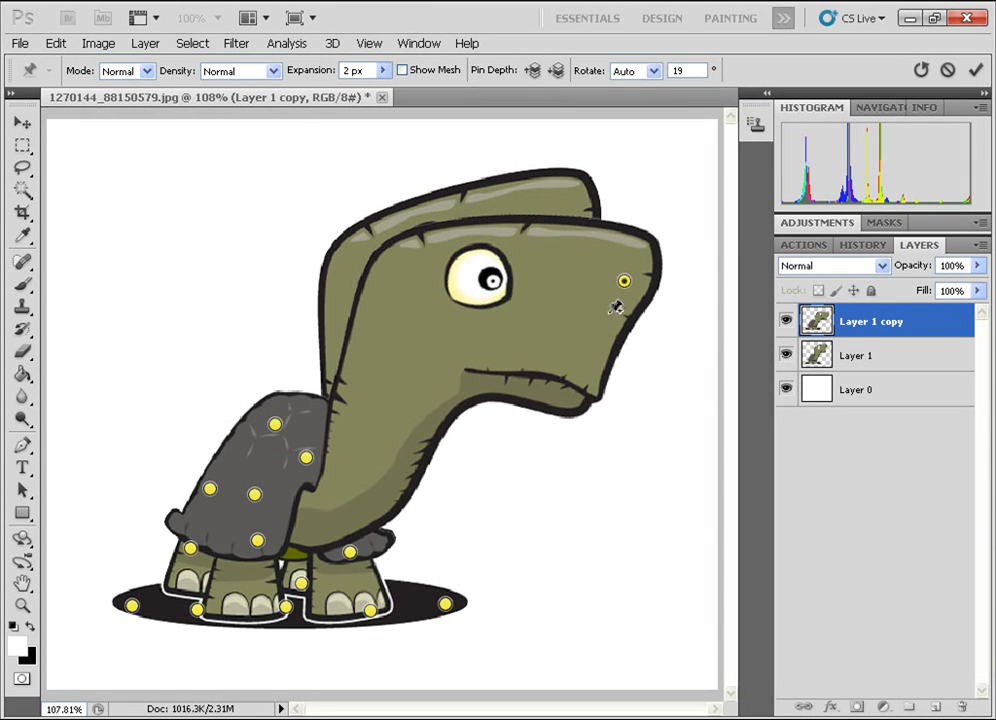
# Commit the Puppet Warp and compare the bent head against the original
pyautogui.click(976, 72)
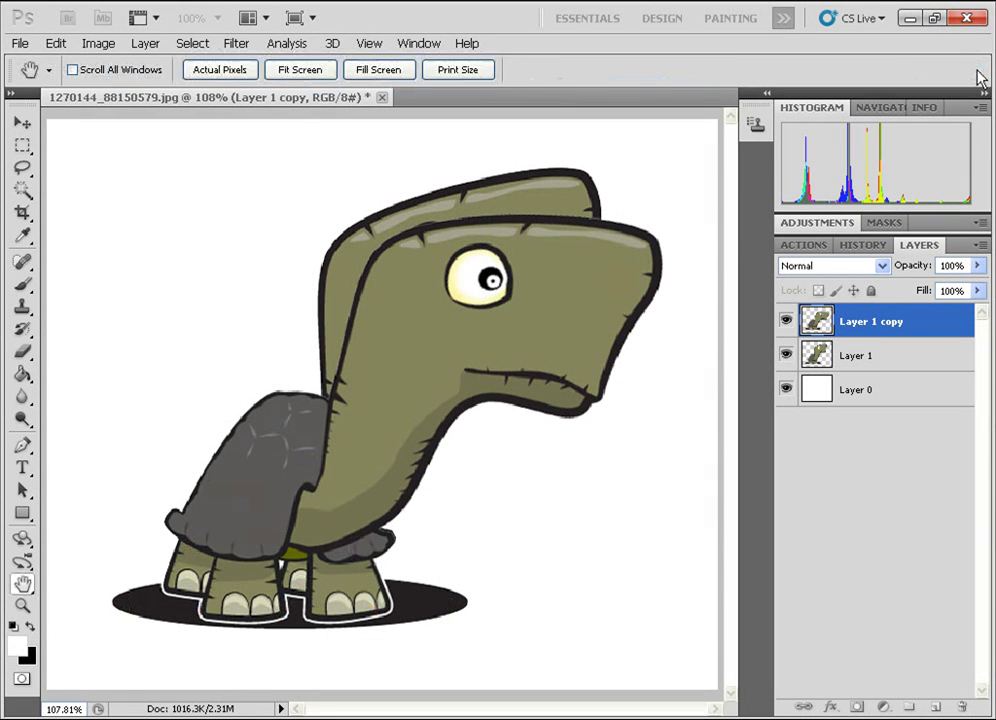
pyautogui.click(786, 322)
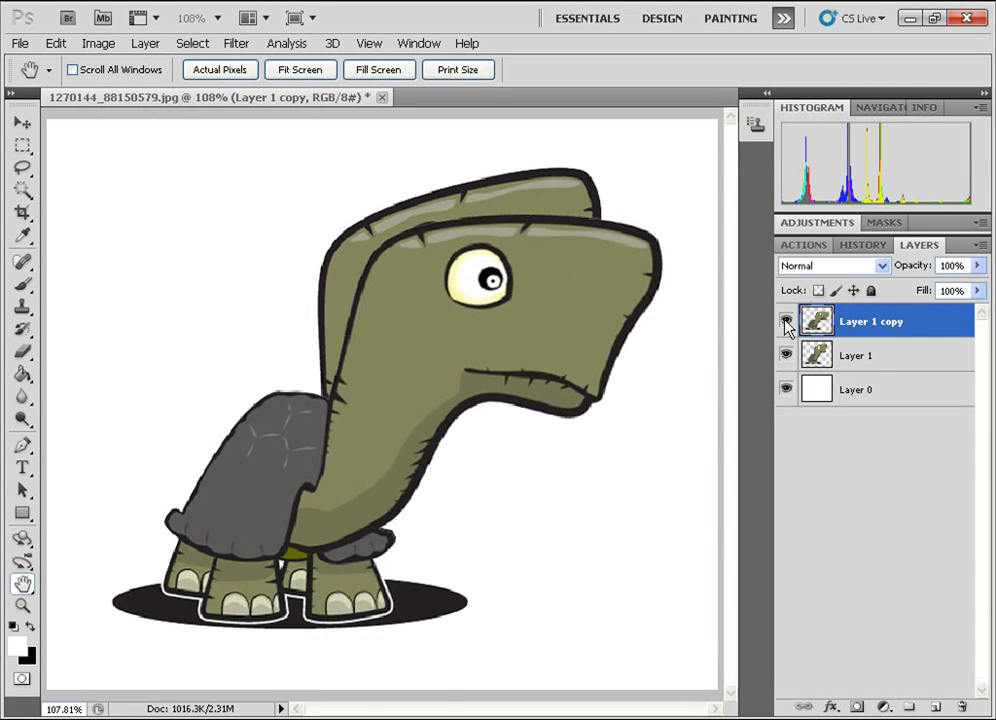
pyautogui.click(785, 323)
pyautogui.click(785, 323)
pyautogui.click(786, 322)
pyautogui.click(786, 322)
pyautogui.click(786, 322)
pyautogui.click(786, 322)
# Duplicate Layer 1 as Layer 1 copy 2 and move it above Layer 1 copy
pyautogui.click(862, 361)
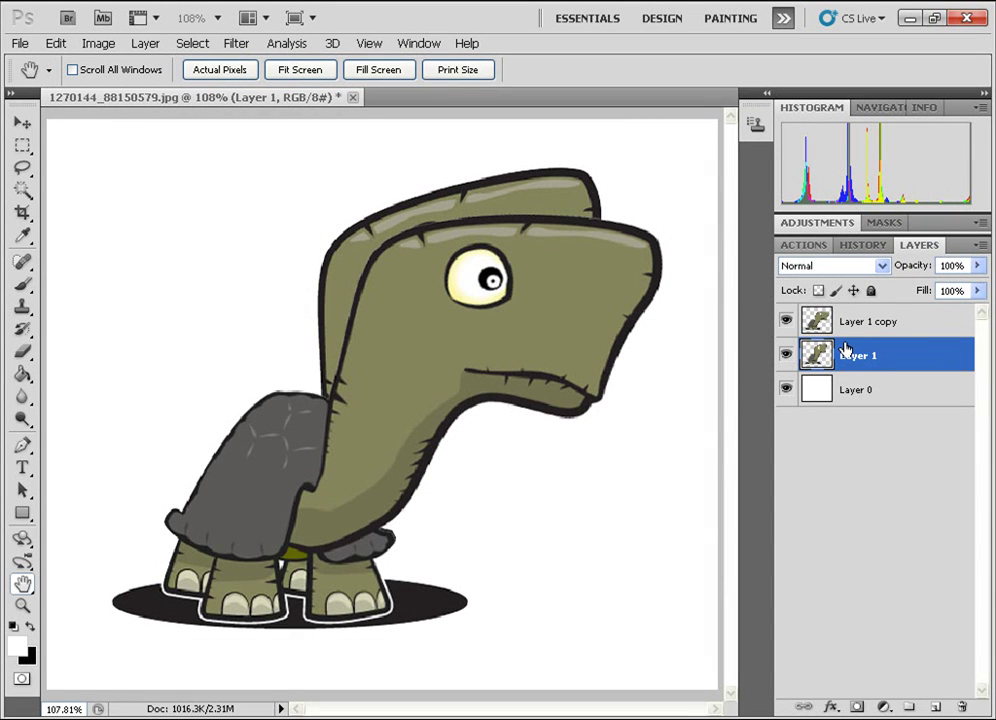
pyautogui.hotkey('ctrl', 'j')
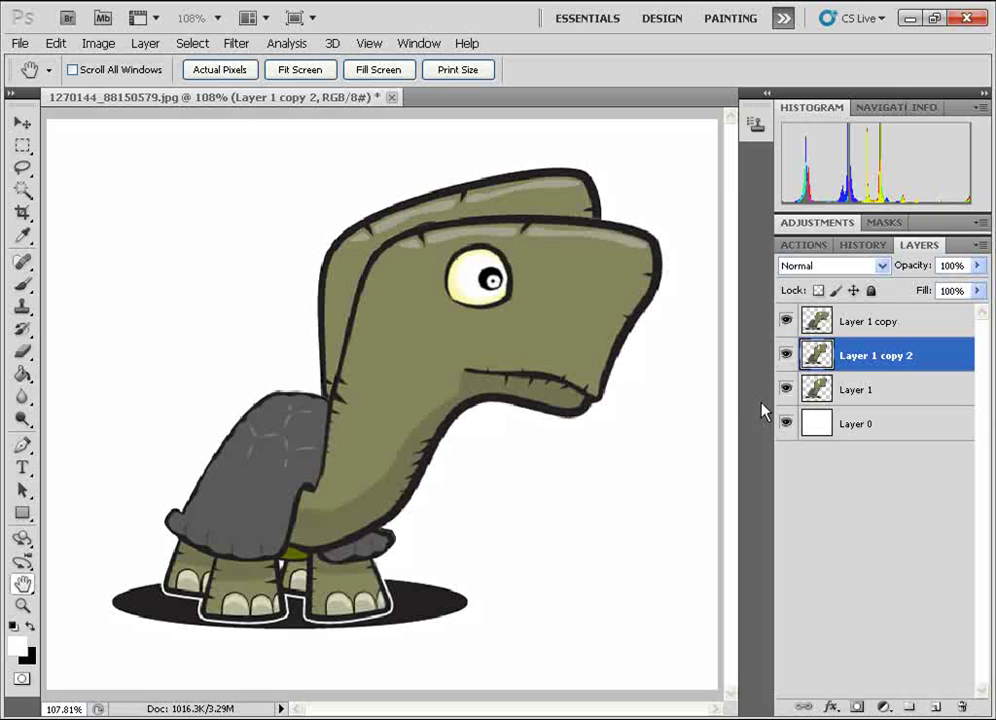
pyautogui.moveTo(822, 362); pyautogui.dragTo(848, 324)
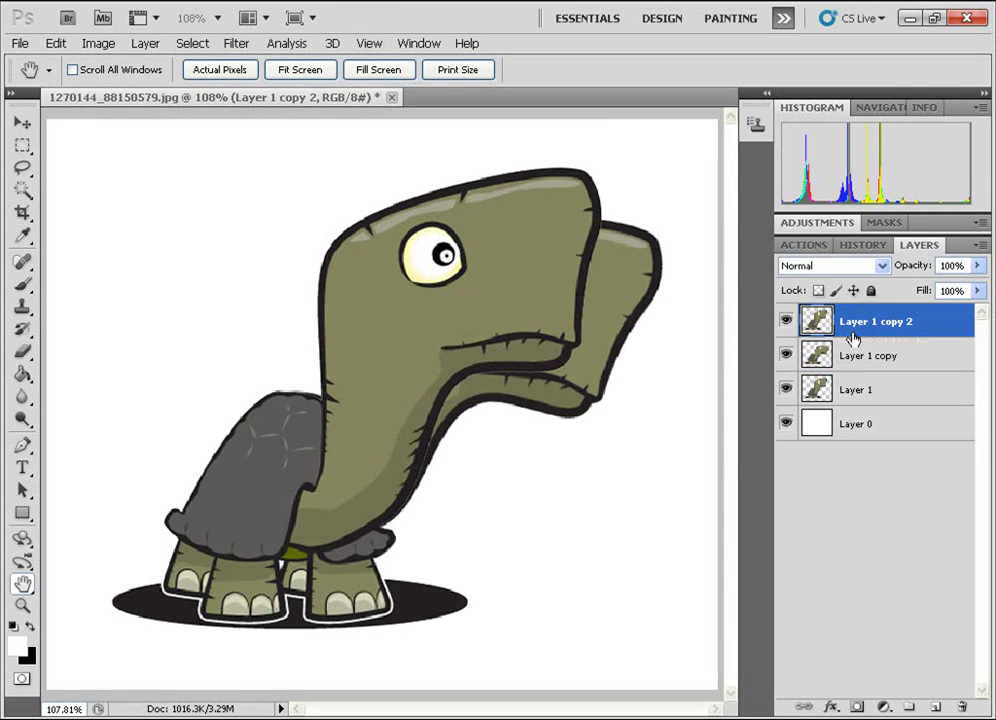
pyautogui.click(786, 321)
pyautogui.click(786, 321)
pyautogui.click(786, 321)
pyautogui.click(786, 321)
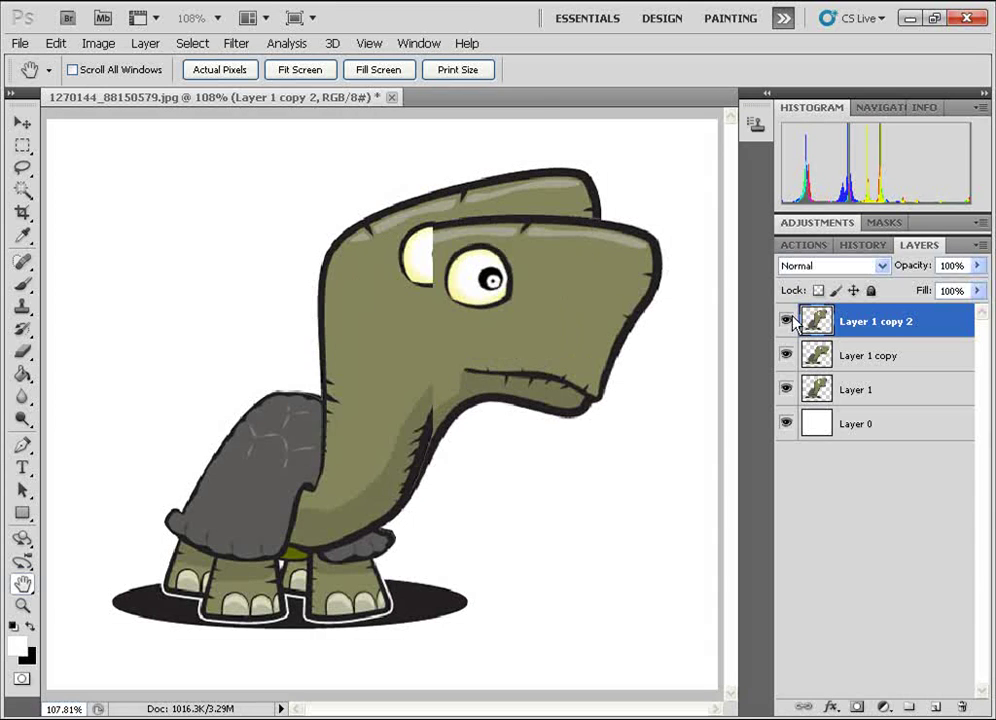
pyautogui.click(786, 321)
pyautogui.click(786, 321)
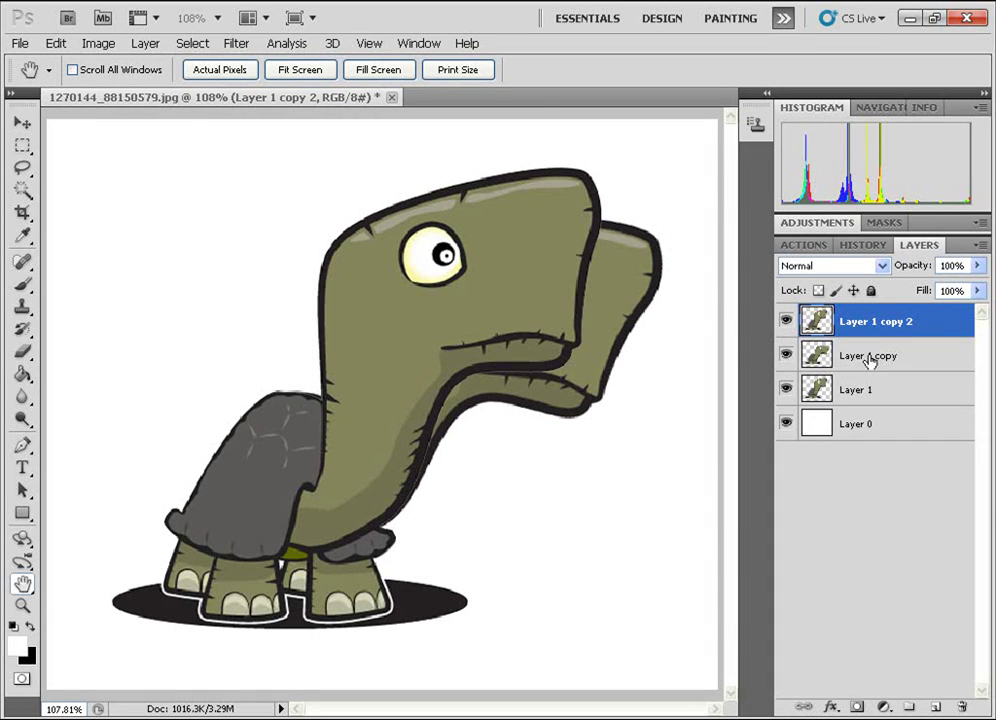
# Duplicate the warped Layer 1 copy as Layer 1 copy 3 and move it to the top
pyautogui.click(830, 357)
pyautogui.click(786, 321)
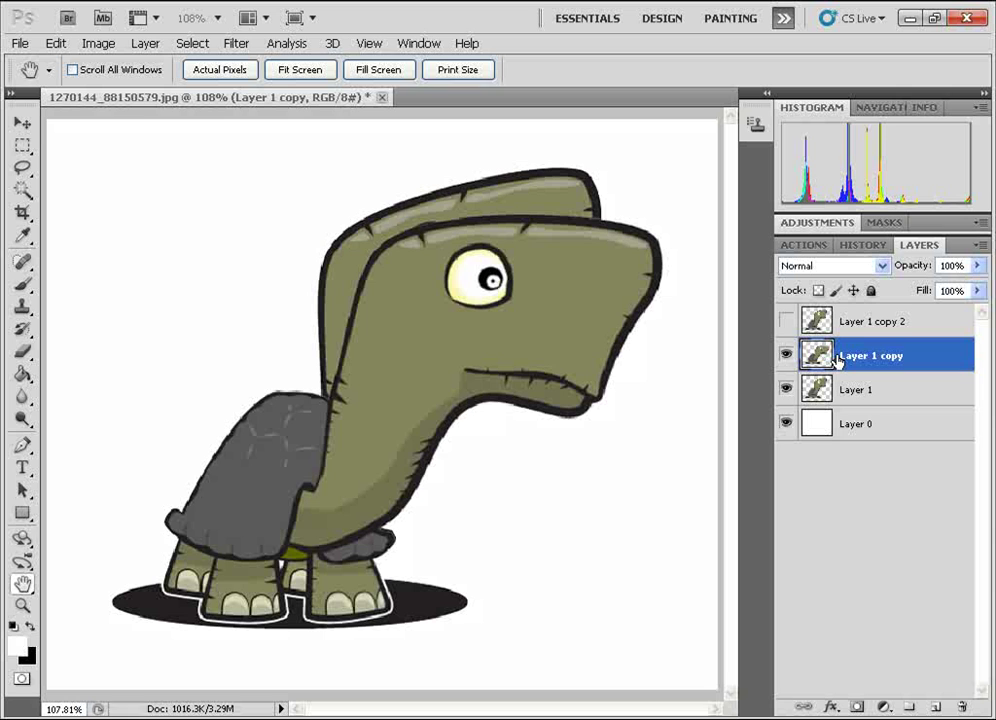
pyautogui.hotkey('ctrl', 'j')
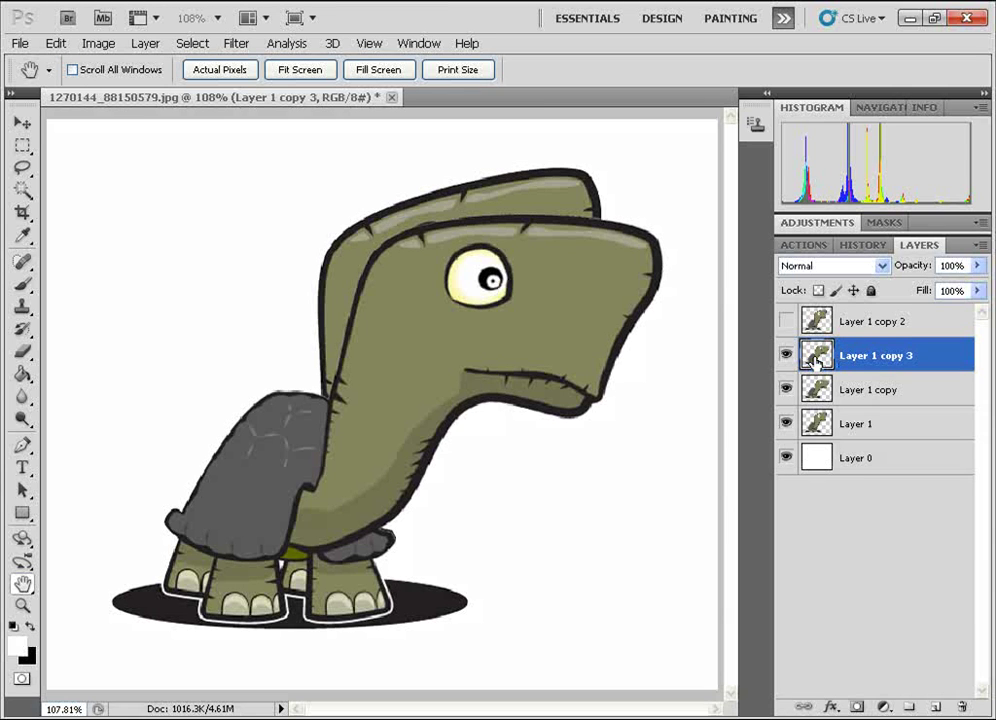
pyautogui.click(784, 322)
pyautogui.moveTo(867, 360); pyautogui.dragTo(856, 316)
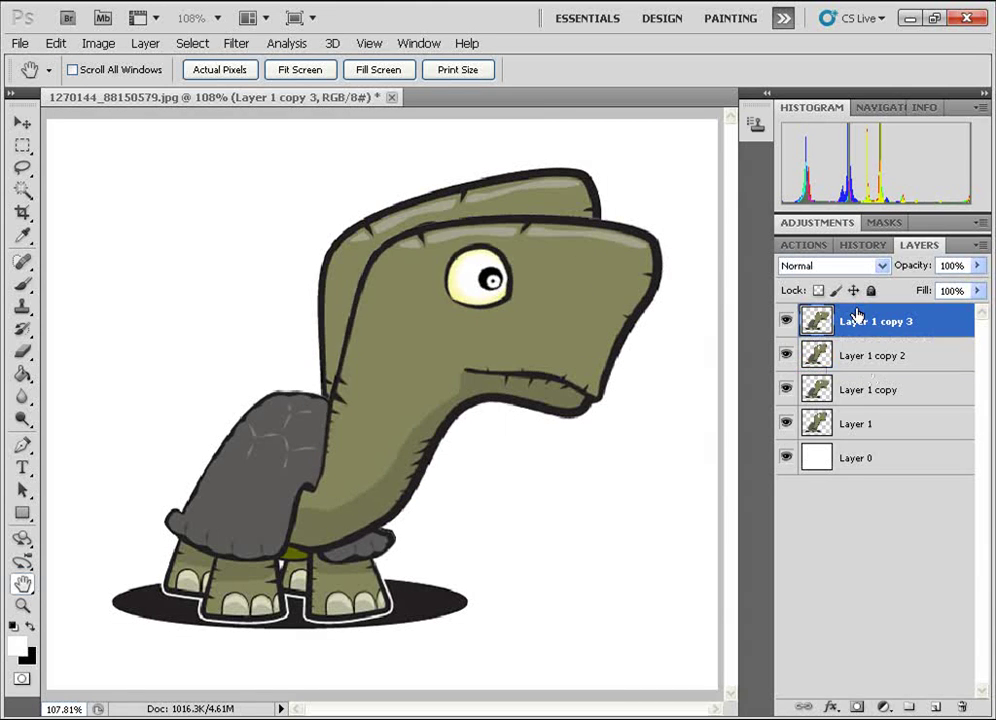
pyautogui.click(786, 322)
pyautogui.click(786, 322)
pyautogui.click(786, 322)
pyautogui.click(787, 323)
pyautogui.click(786, 322)
pyautogui.click(786, 322)
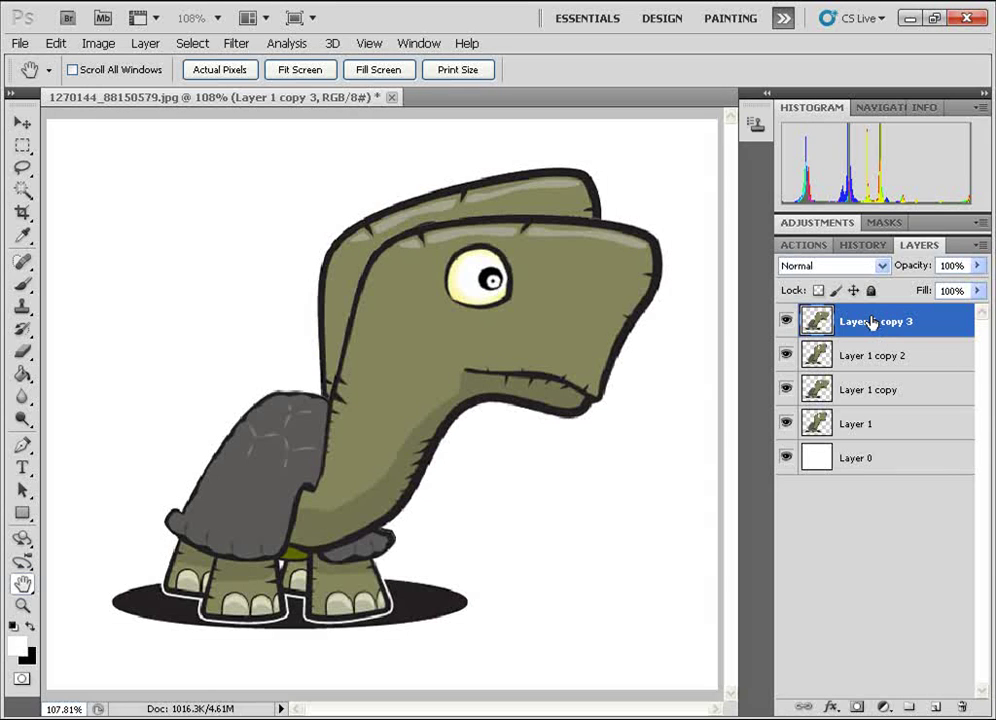
# Select all five layers and open the Animation panel from the Window menu
pyautogui.keyDown('shift'); pyautogui.click(860, 460); pyautogui.keyUp('shift')
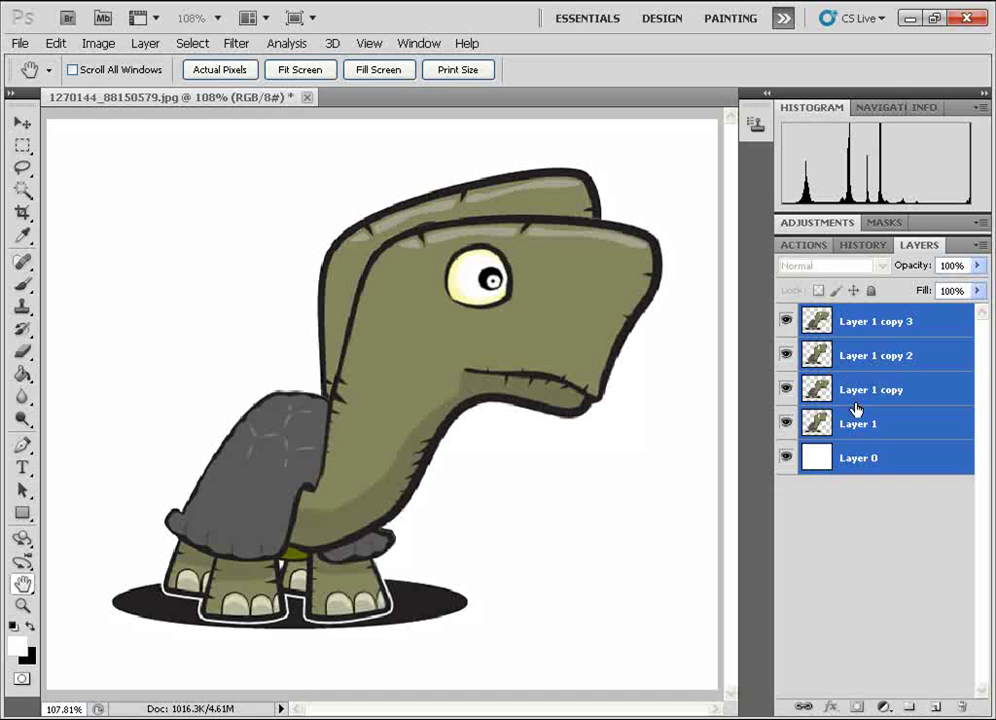
pyautogui.click(331, 44)
pyautogui.moveTo(358, 36)
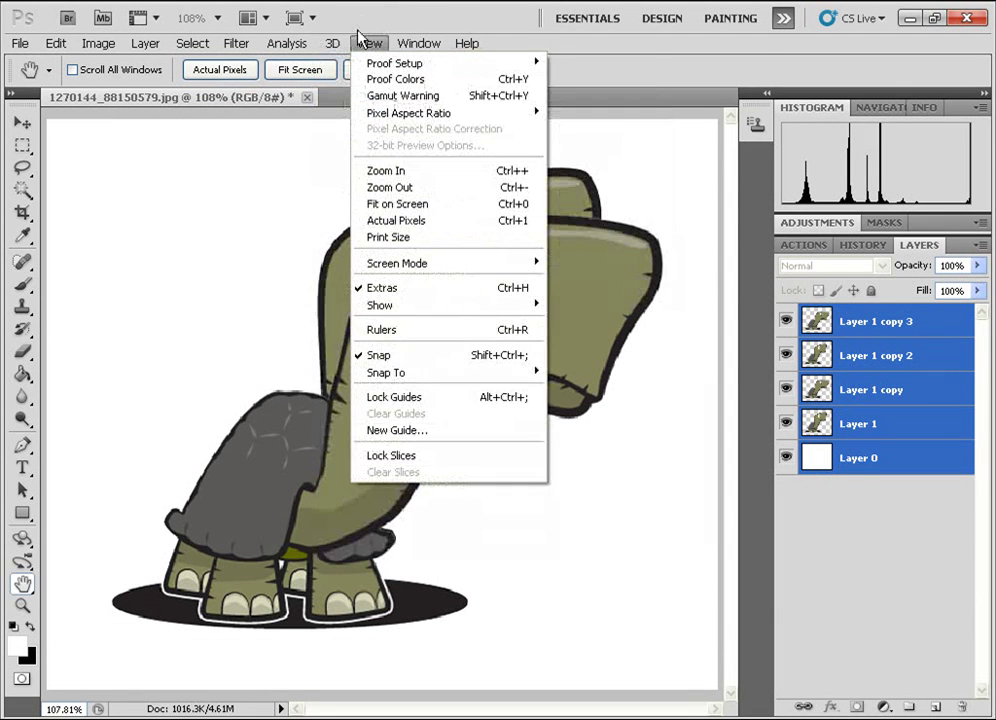
pyautogui.moveTo(421, 48)
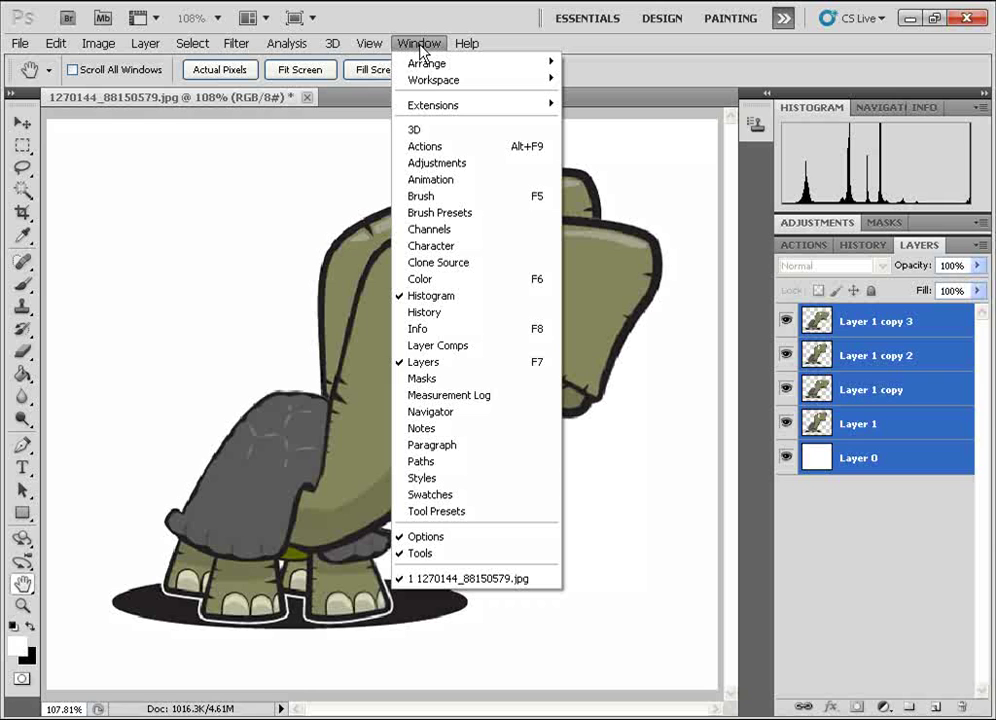
pyautogui.click(453, 179)
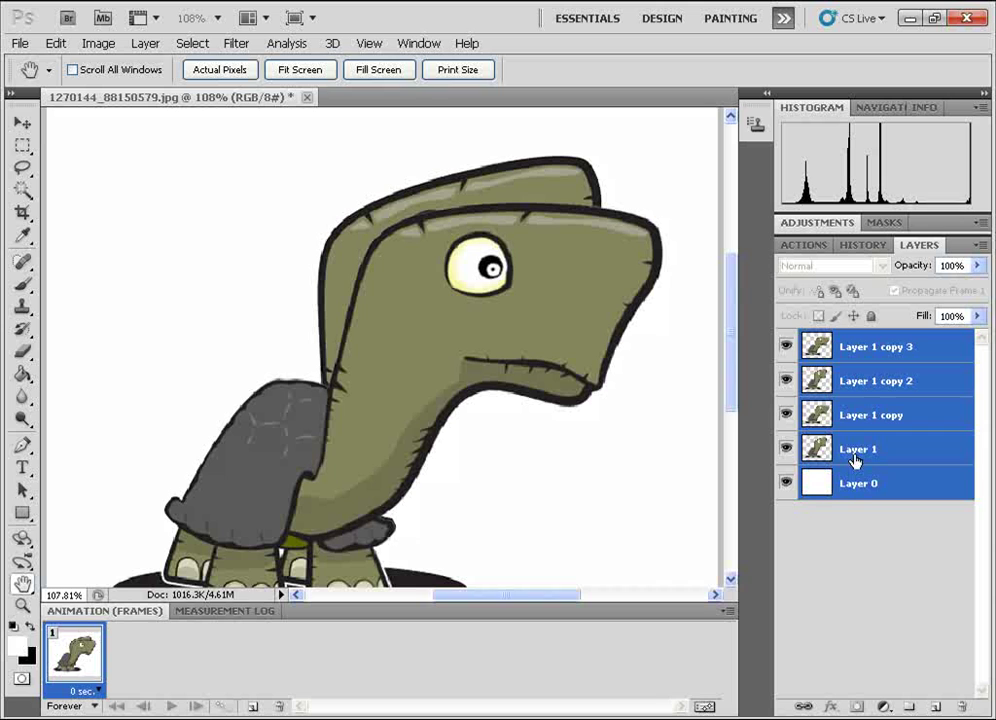
# Make Frames From Layers to create five frames, then select Layer 0
pyautogui.click(857, 417)
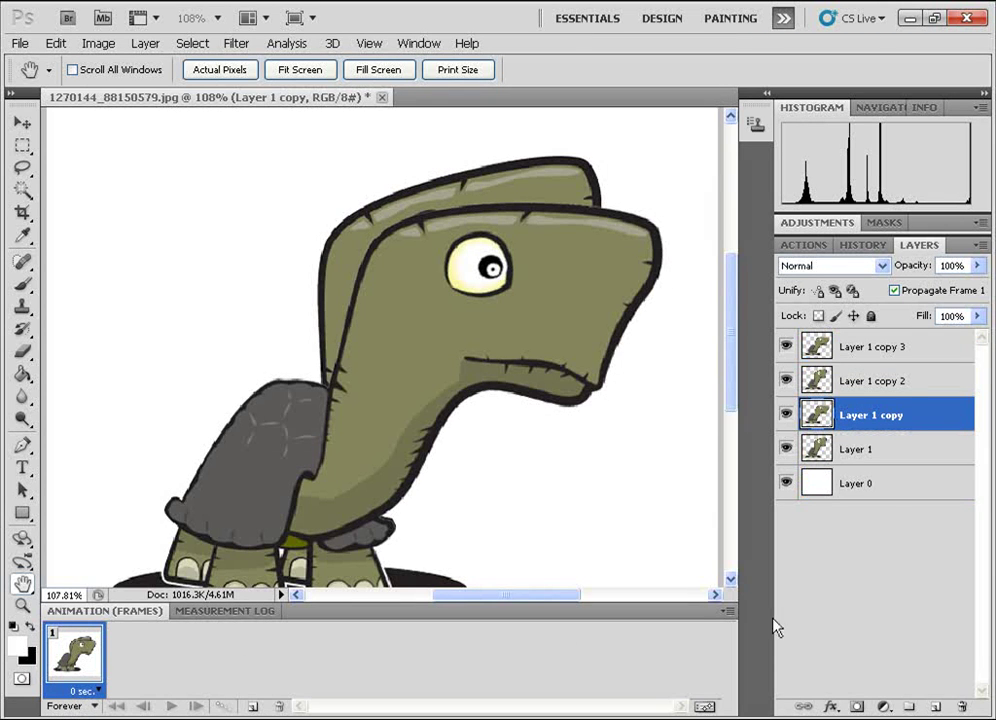
pyautogui.click(727, 613)
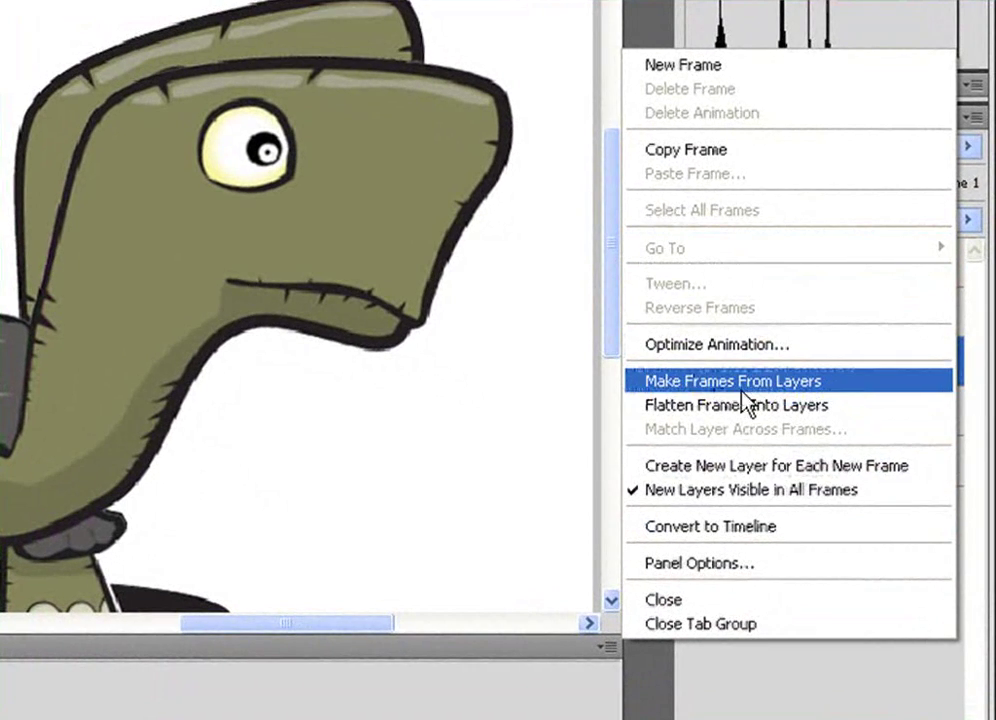
pyautogui.click(702, 391)
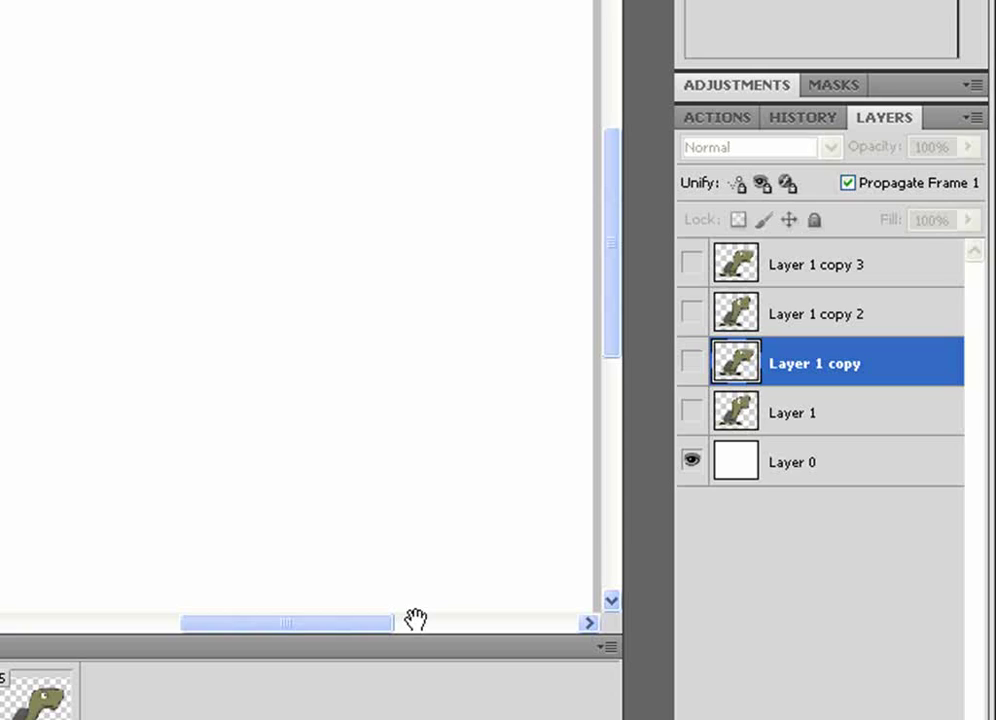
pyautogui.click(735, 420)
pyautogui.click(760, 466)
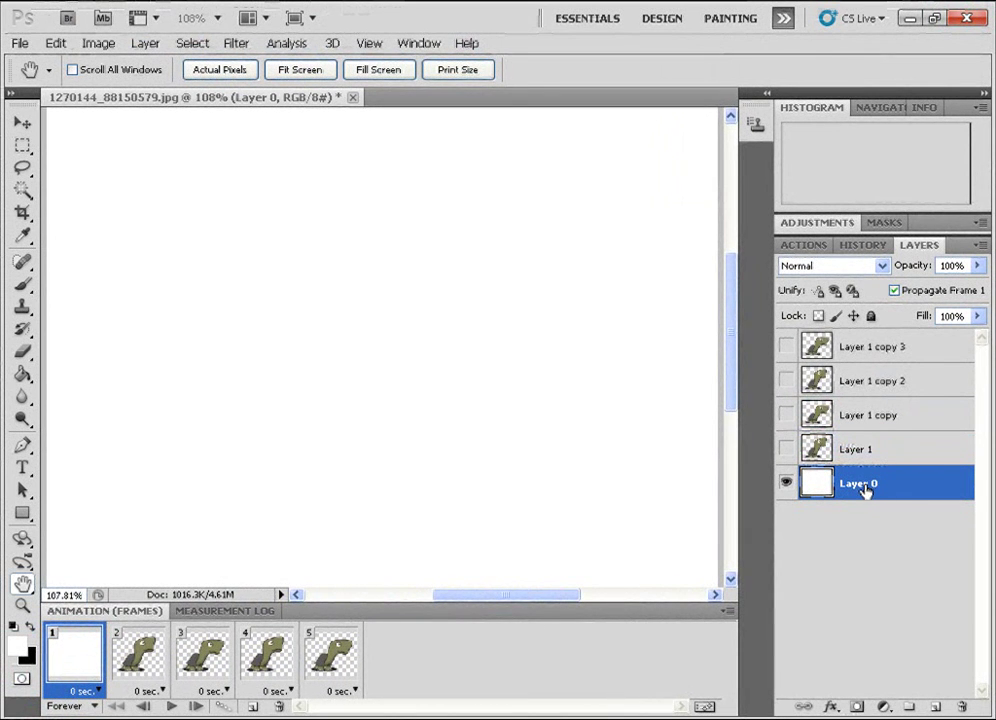
# Match Layer 0 across all frames and delete the blank white first frame
pyautogui.click(727, 611)
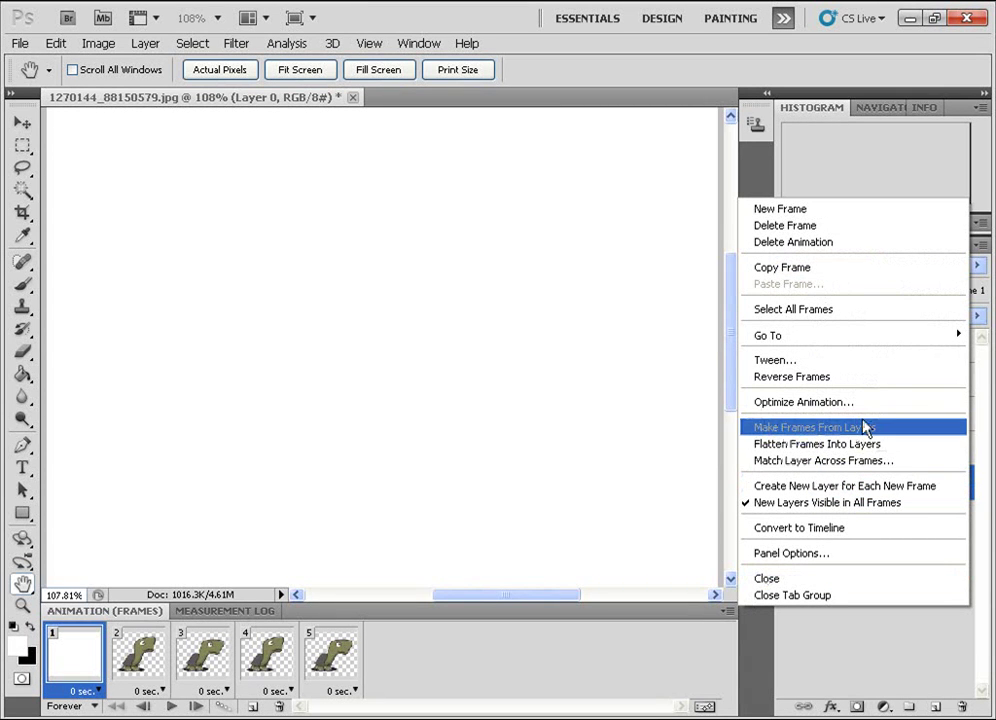
pyautogui.click(821, 465)
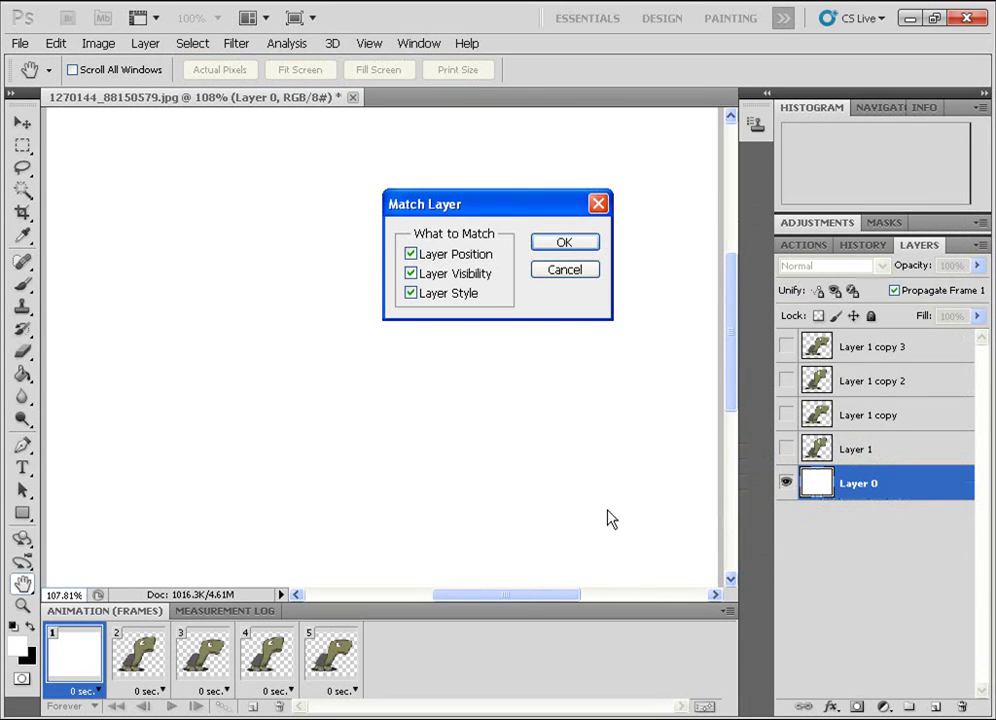
pyautogui.click(563, 245)
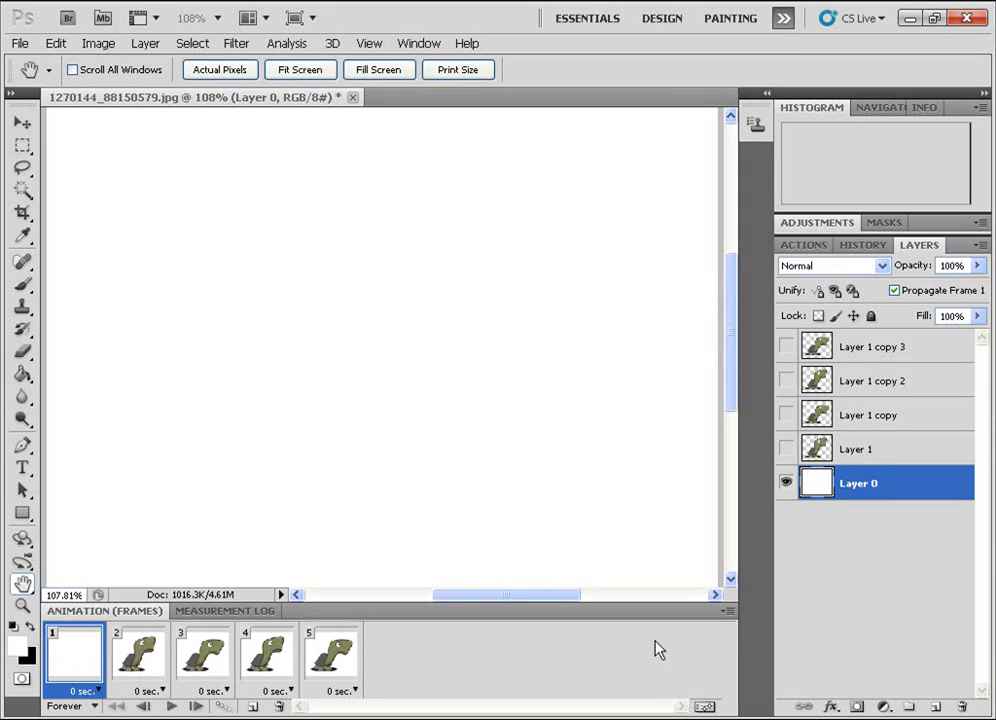
pyautogui.moveTo(70, 658); pyautogui.dragTo(283, 708)
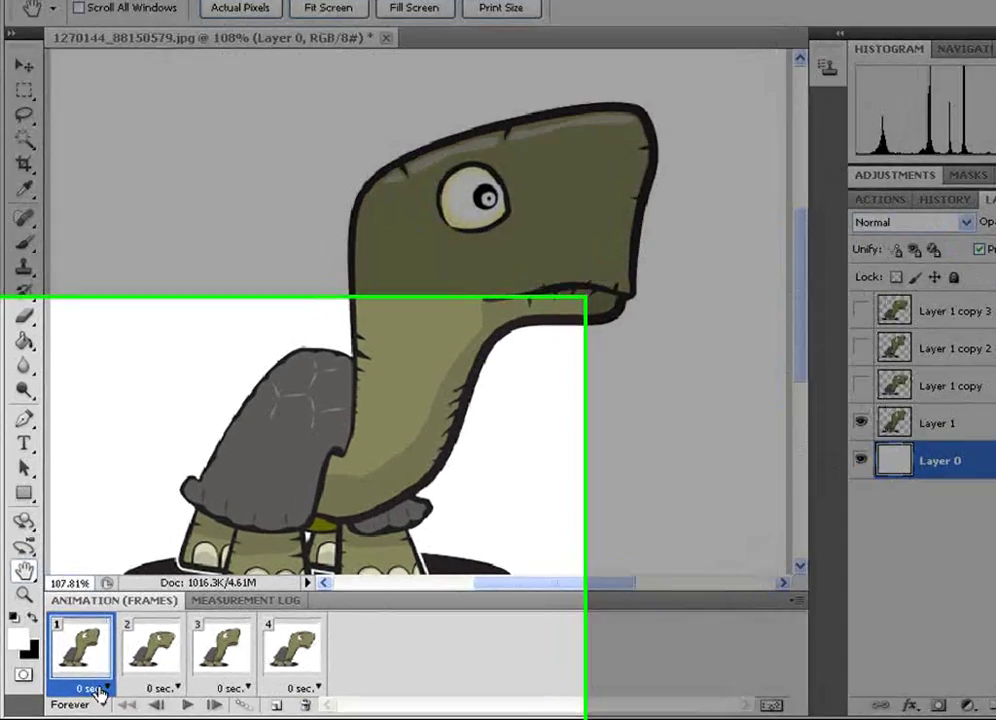
# Set the frame delay of all four animation frames to 0.2 seconds
pyautogui.click(97, 690)
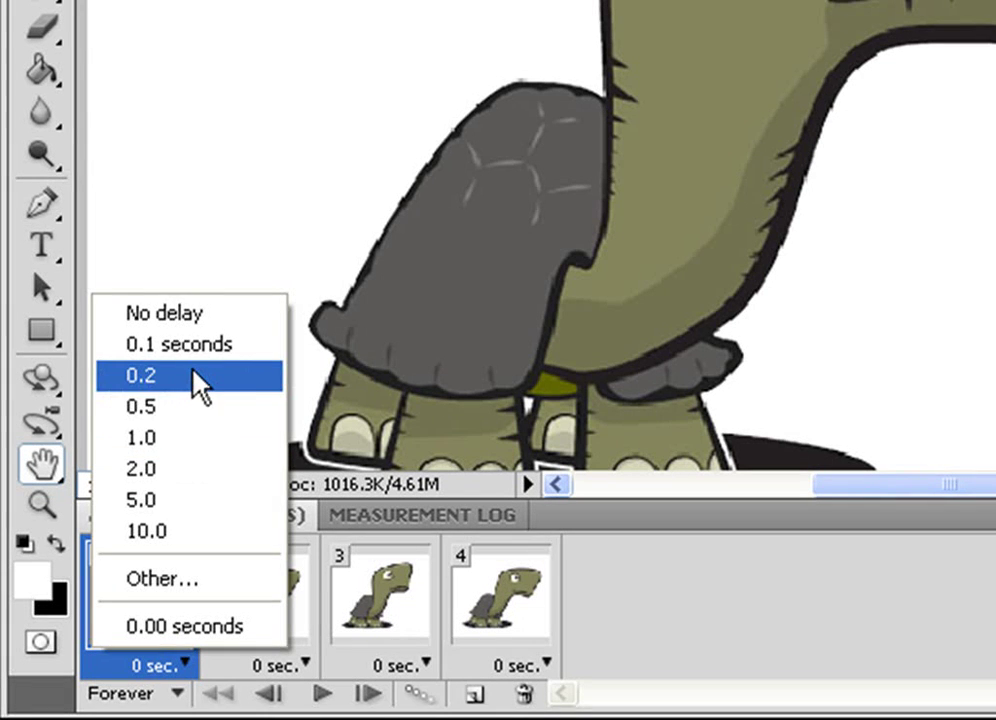
pyautogui.click(186, 378)
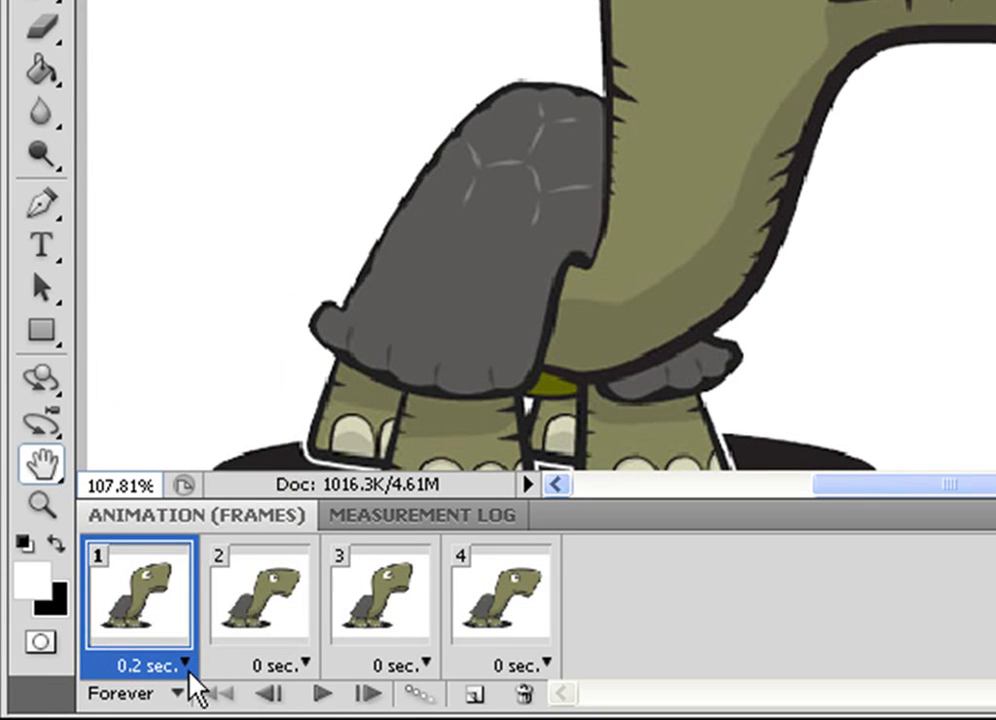
pyautogui.click(303, 664)
pyautogui.click(300, 376)
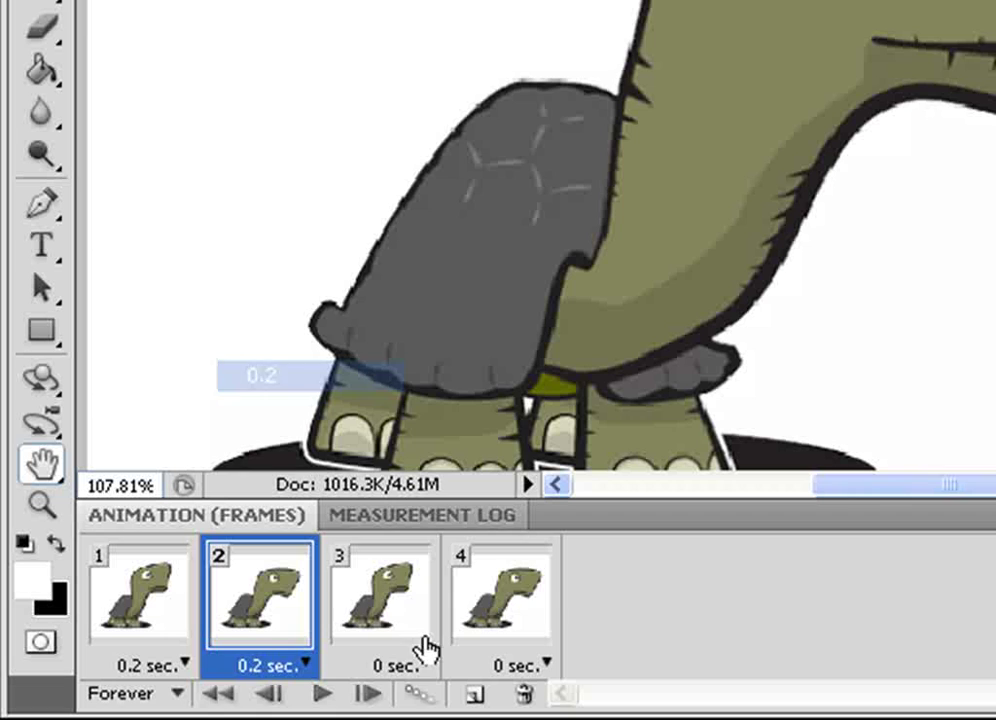
pyautogui.click(425, 664)
pyautogui.click(433, 380)
pyautogui.click(545, 664)
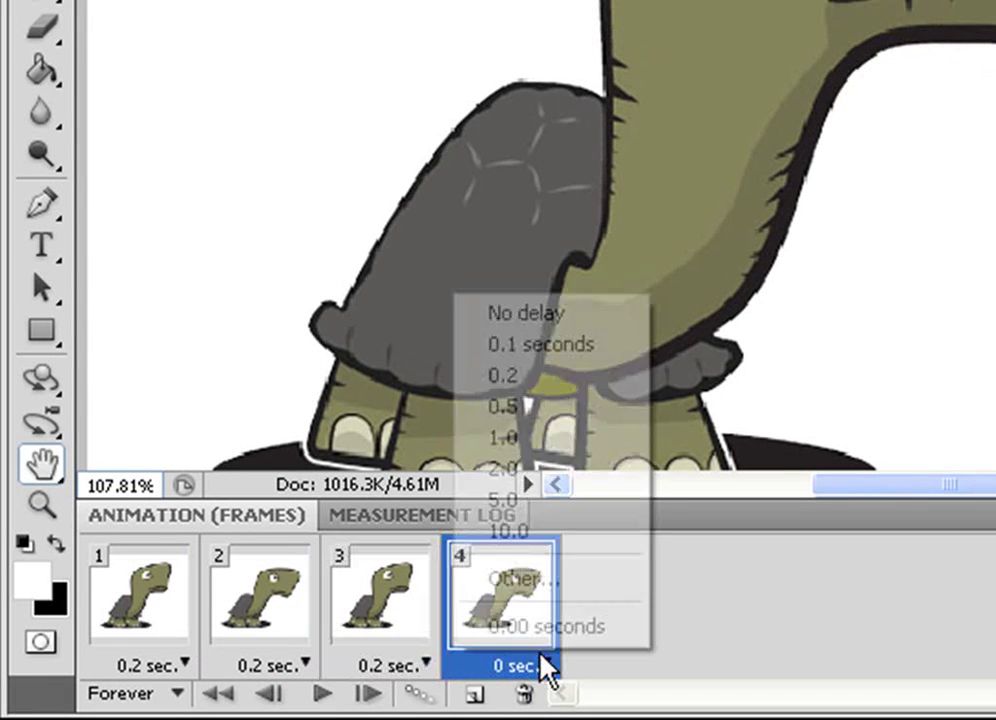
pyautogui.click(553, 377)
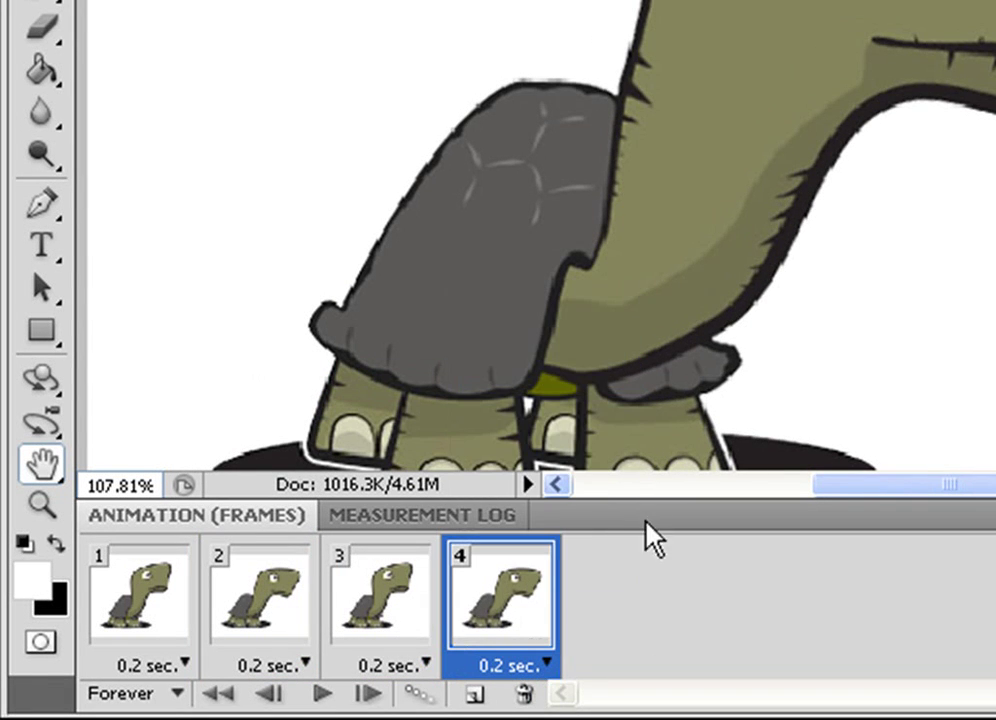
# Return to frame 1 and preview the bobbing animation, then stop it
pyautogui.click(133, 603)
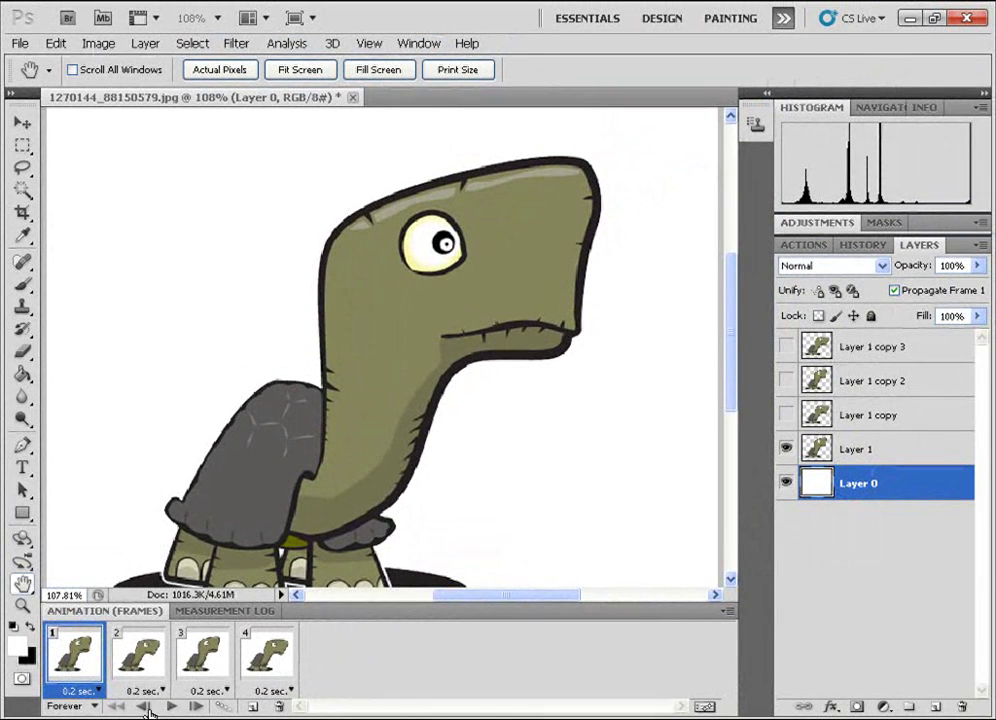
pyautogui.click(170, 706)
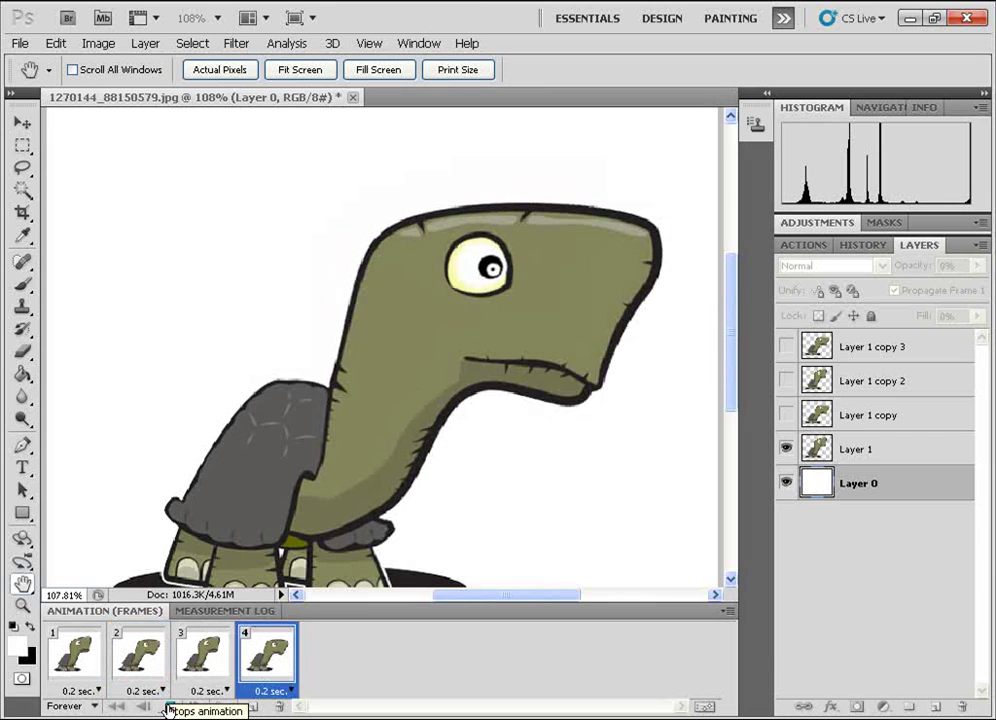
pyautogui.click(170, 706)
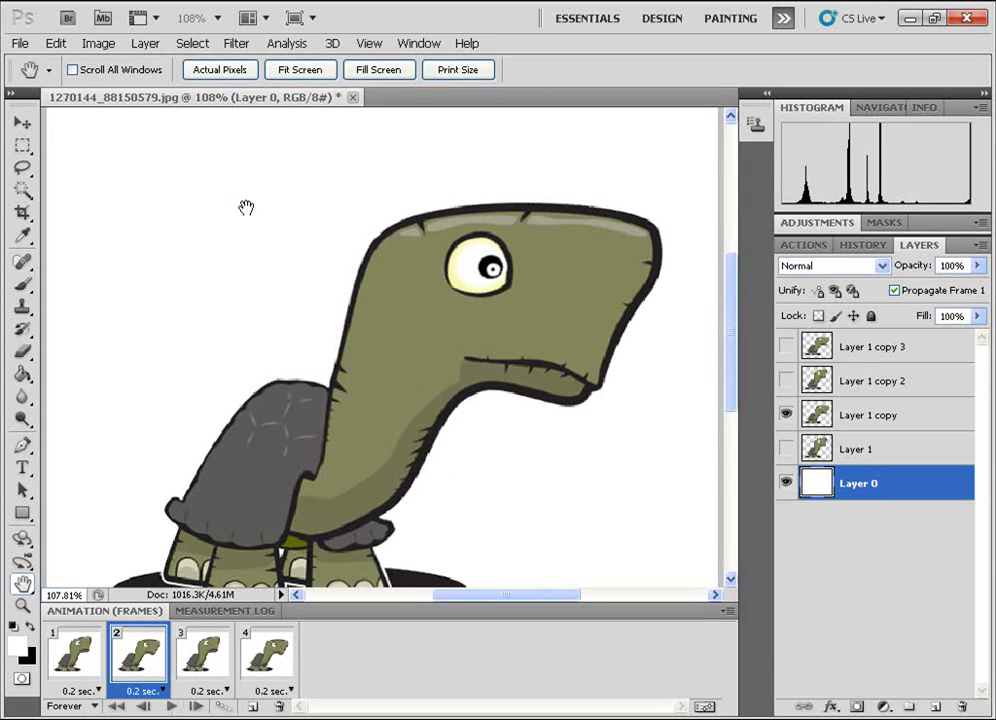
# Open Save for Web & Devices, keep GIF as the format, and proceed to save
pyautogui.click(19, 43)
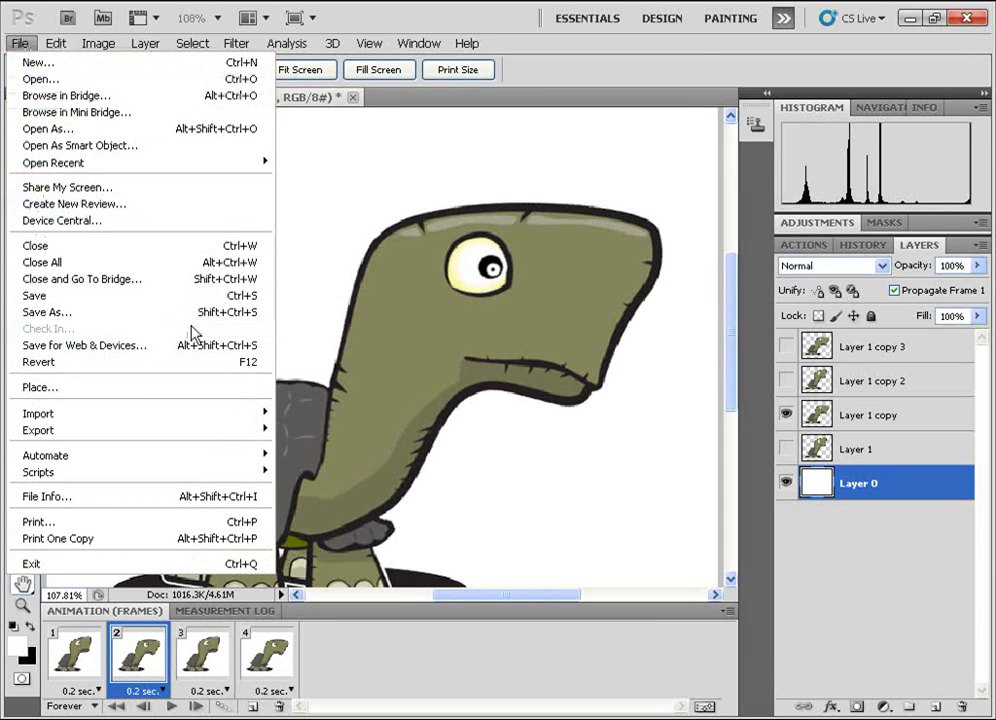
pyautogui.hotkey('ctrl', 'alt', 'shift', 's')
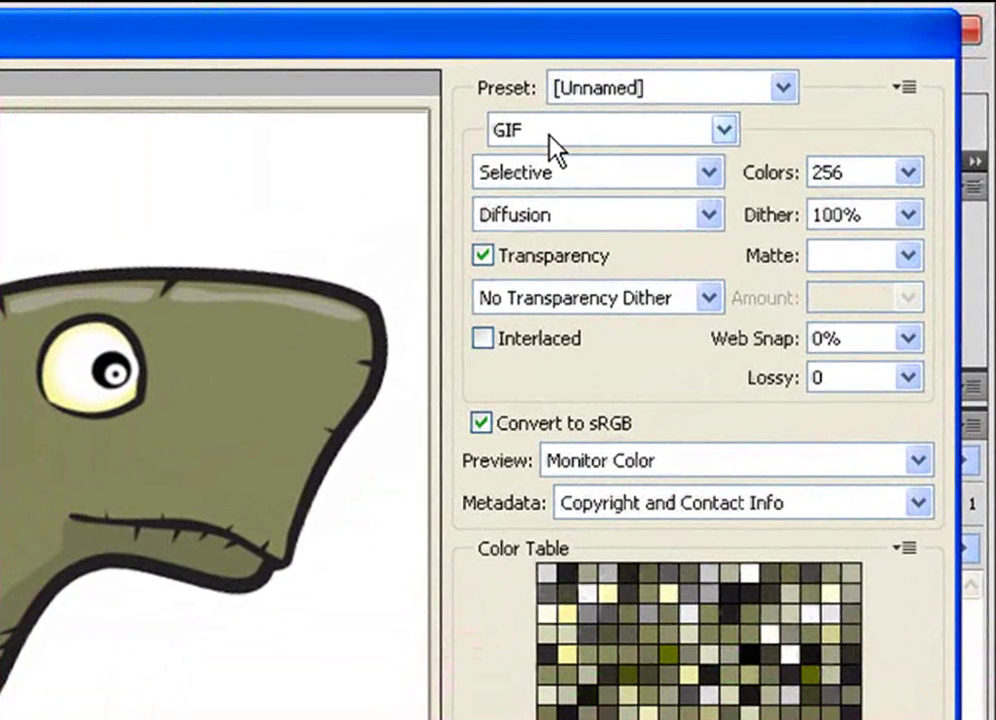
pyautogui.click(712, 85)
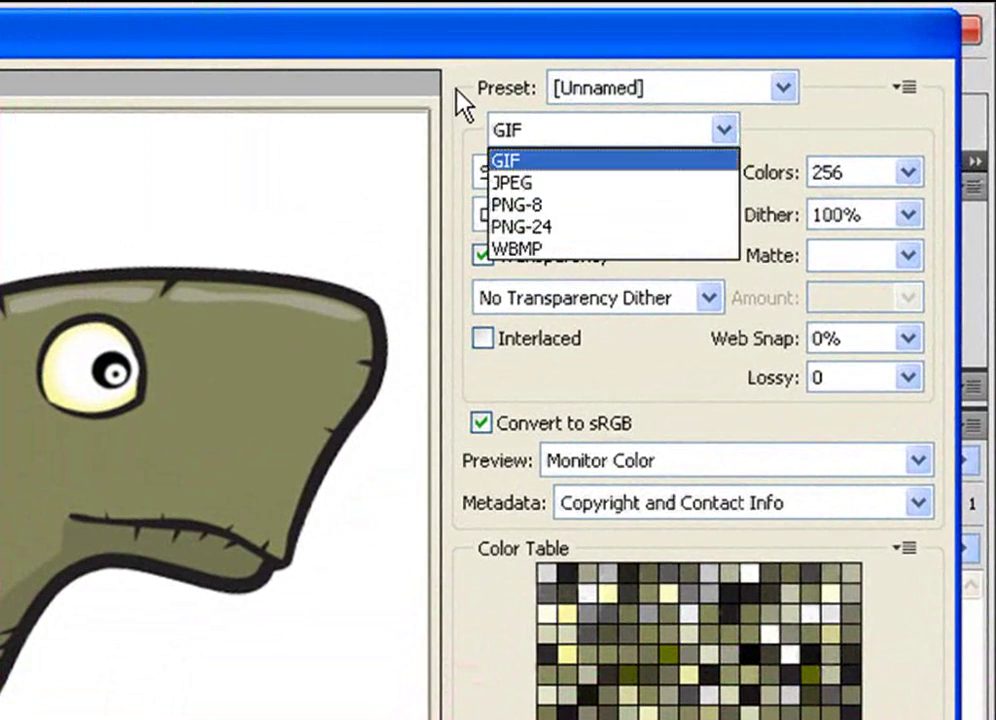
pyautogui.click(755, 105)
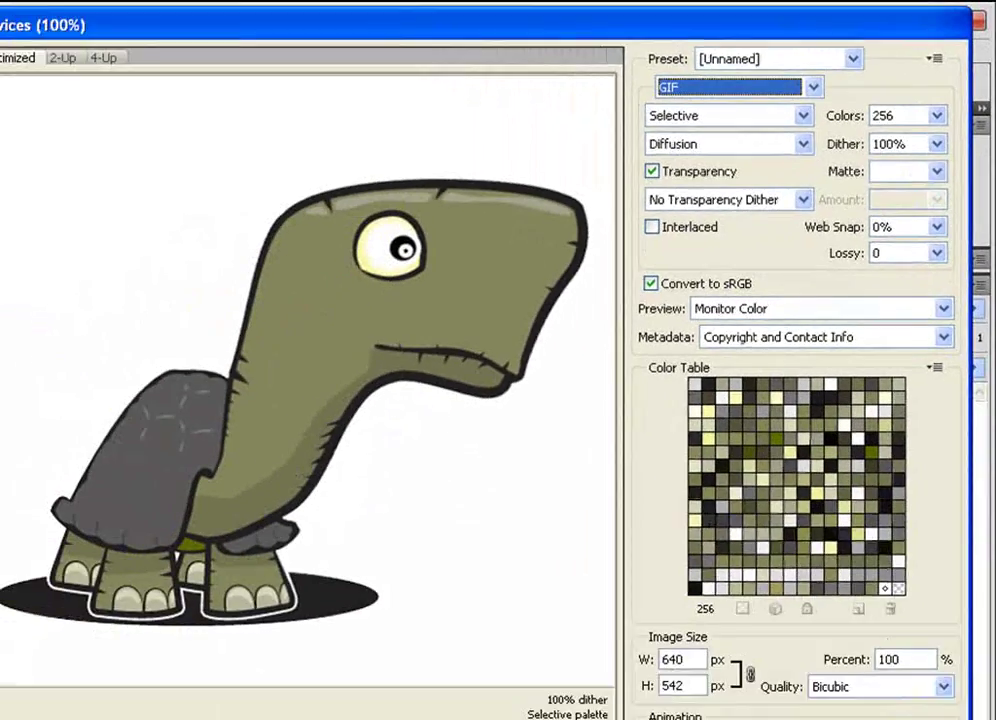
pyautogui.click(645, 691)
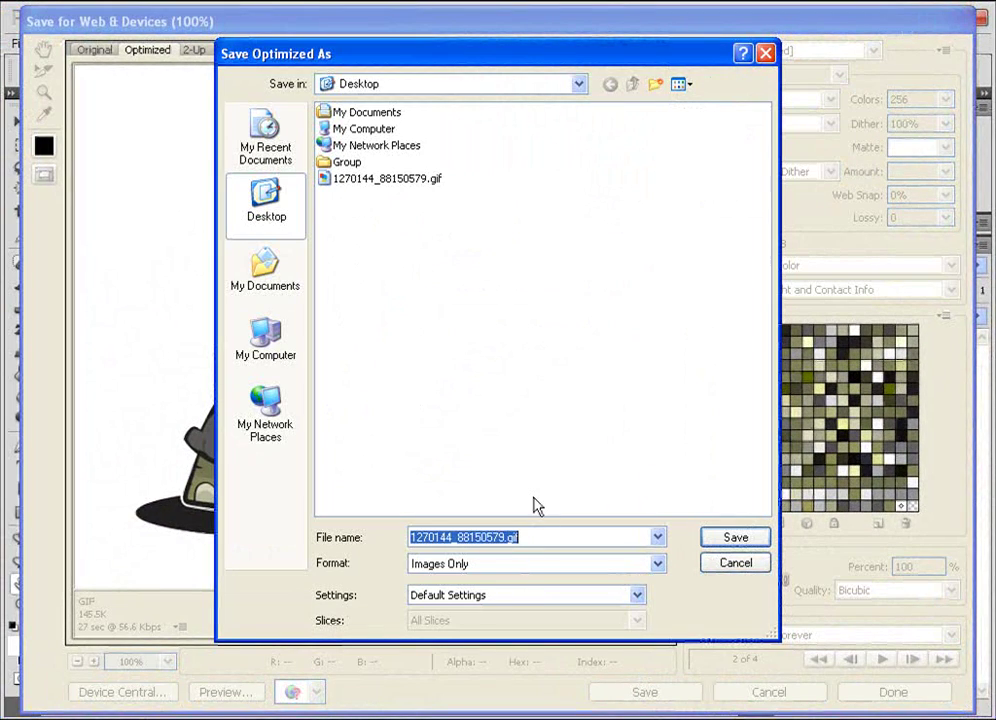
# Rename the file to turtleanimation.gif and save it to the Desktop
pyautogui.moveTo(510, 540); pyautogui.dragTo(400, 555)
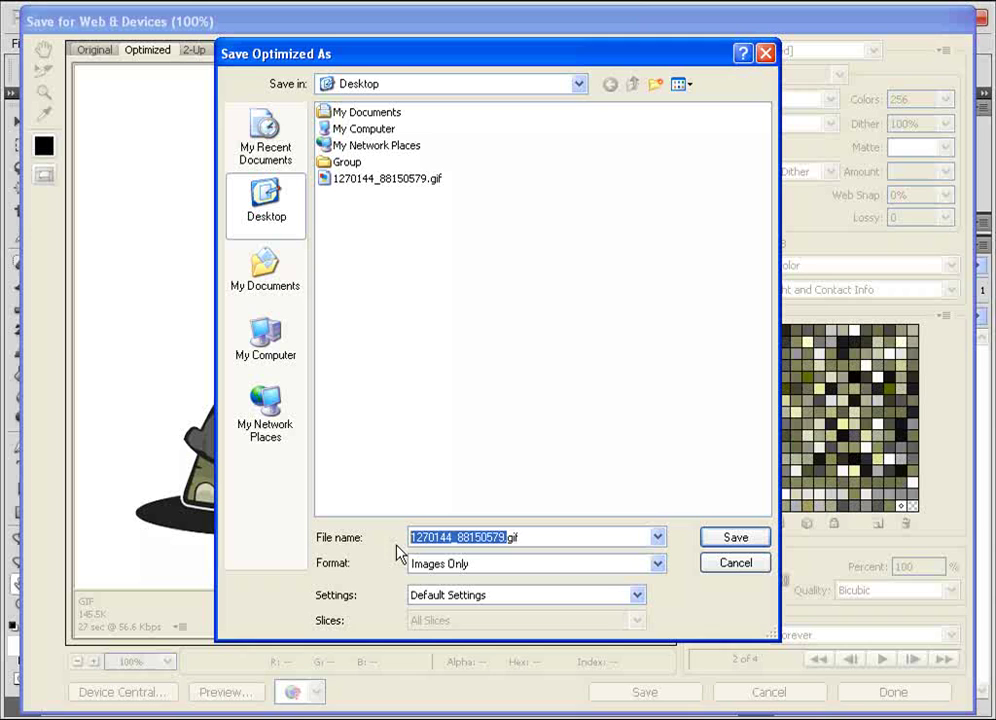
pyautogui.press('BackSpace')
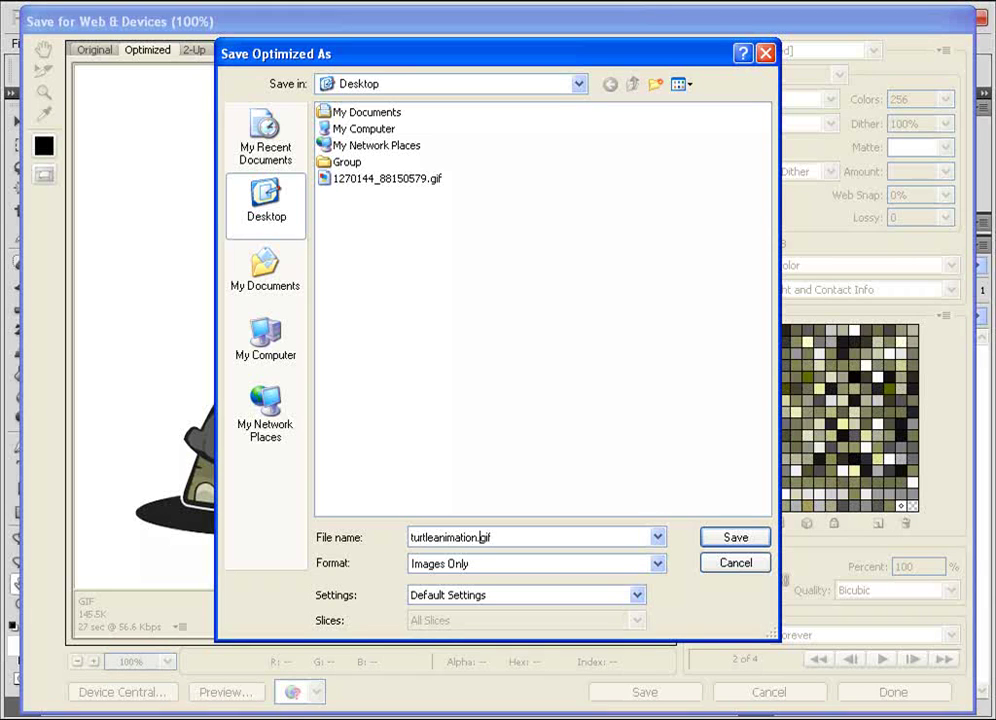
pyautogui.click(735, 543)
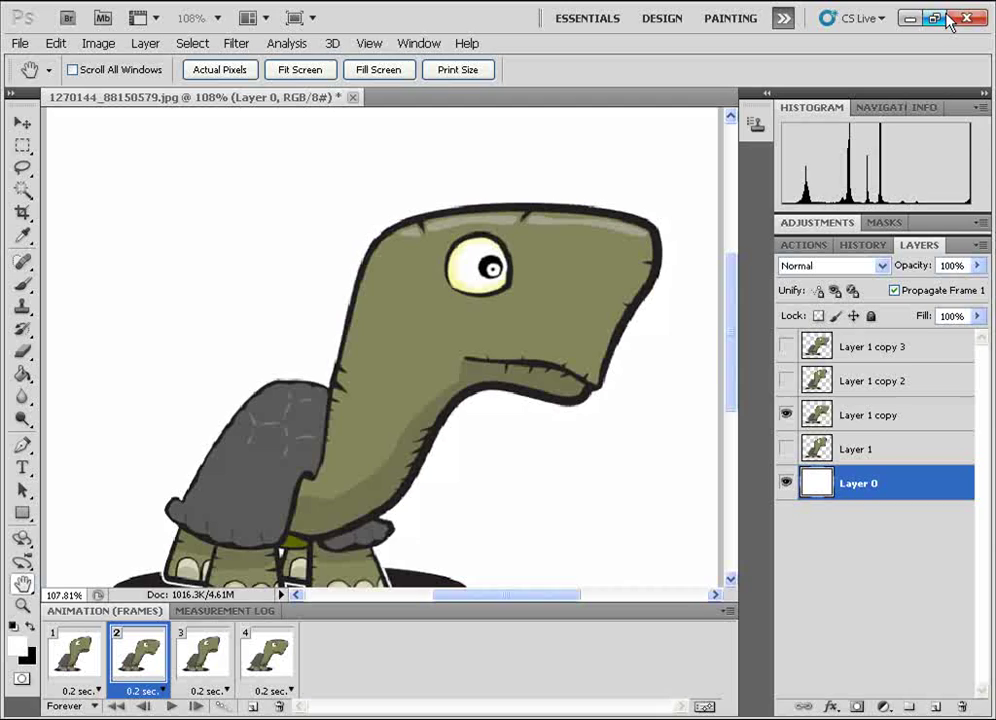
# Minimize Photoshop and open turtleanimation.gif from the desktop in Windows Picture and Fax Viewer
pyautogui.click(912, 18)
pyautogui.click(42, 338)
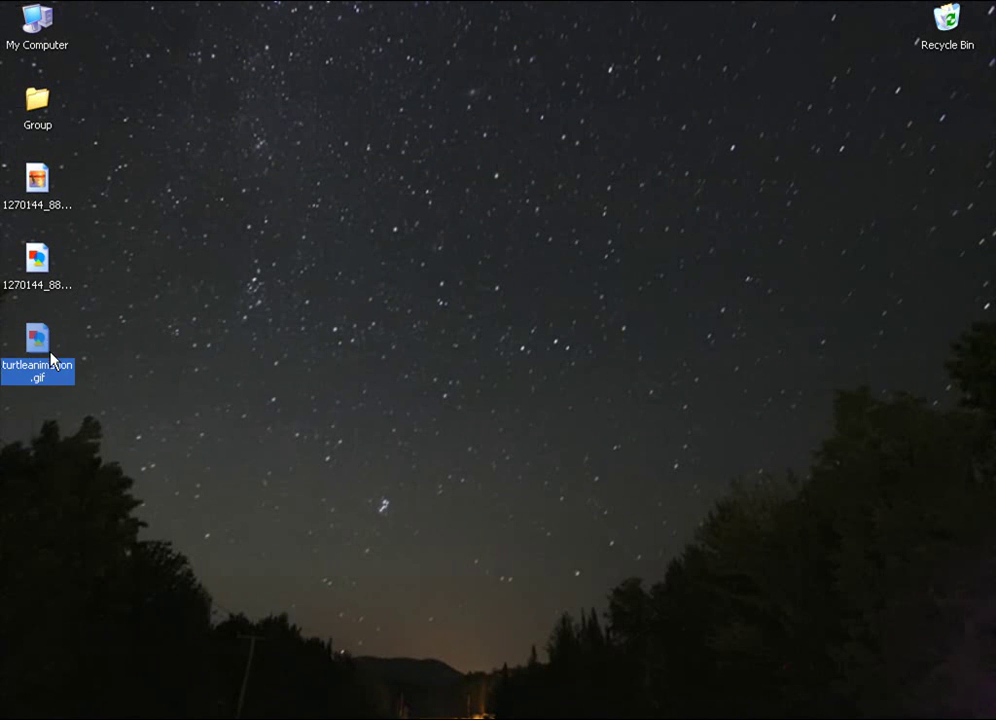
pyautogui.doubleClick(52, 360)
# Reposition and enlarge the viewer window so the turtle animation plays larger
pyautogui.moveTo(373, 156); pyautogui.dragTo(430, 134)
pyautogui.click(173, 128)
pyautogui.moveTo(289, 129); pyautogui.dragTo(318, 123)
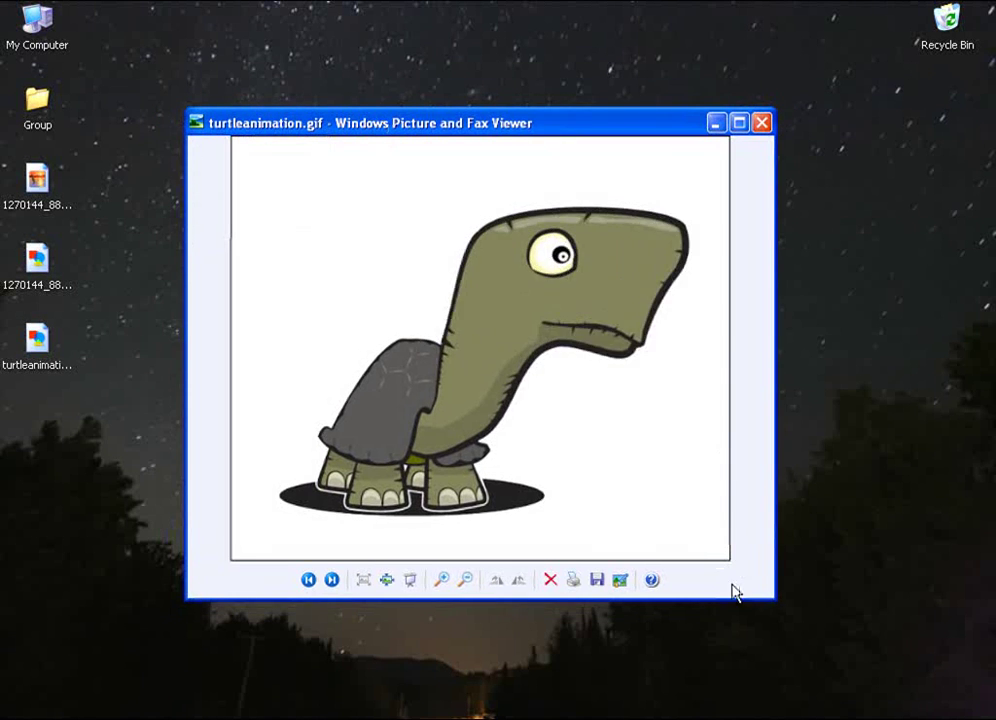
pyautogui.moveTo(774, 597); pyautogui.dragTo(789, 625)
pyautogui.moveTo(470, 123); pyautogui.dragTo(463, 102)
pyautogui.moveTo(249, 84); pyautogui.dragTo(310, 108)
pyautogui.click(171, 227)
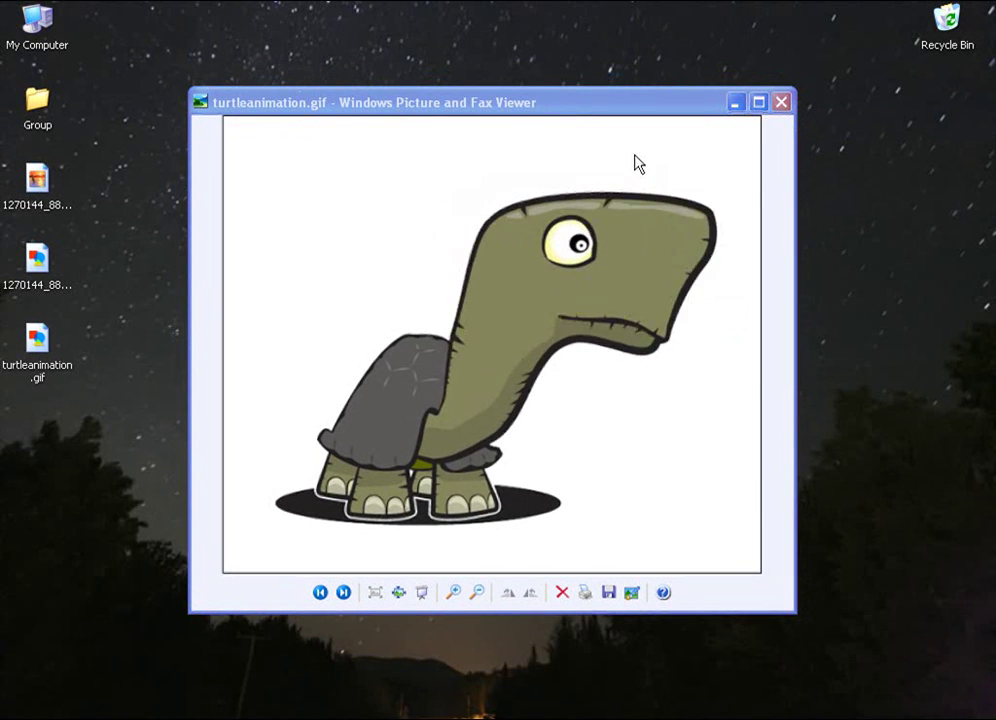
pyautogui.click(500, 93)
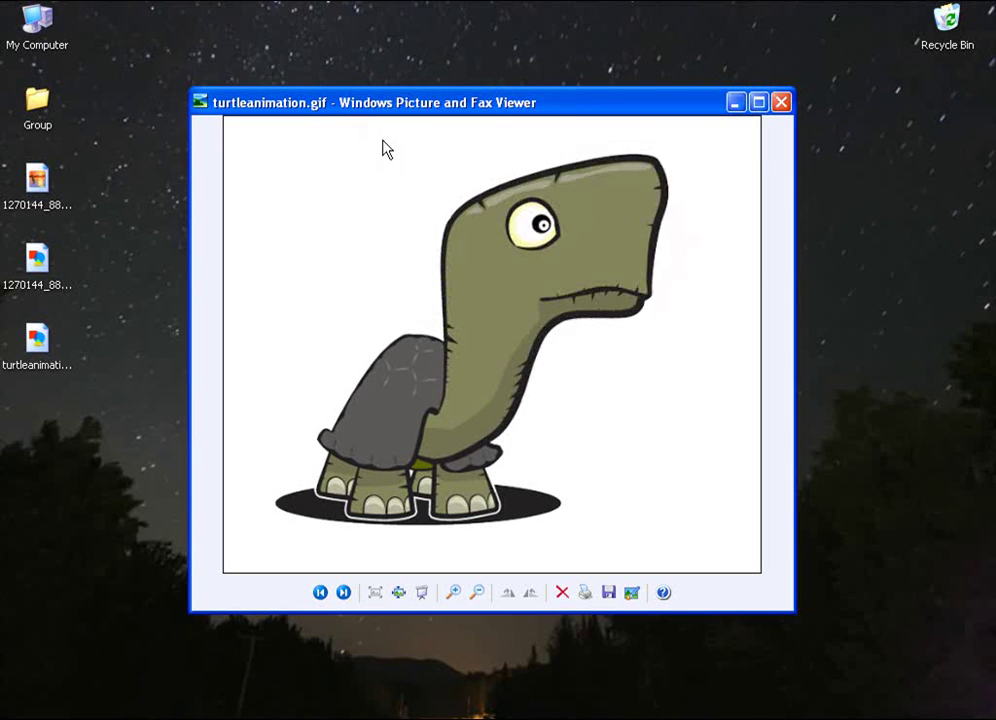